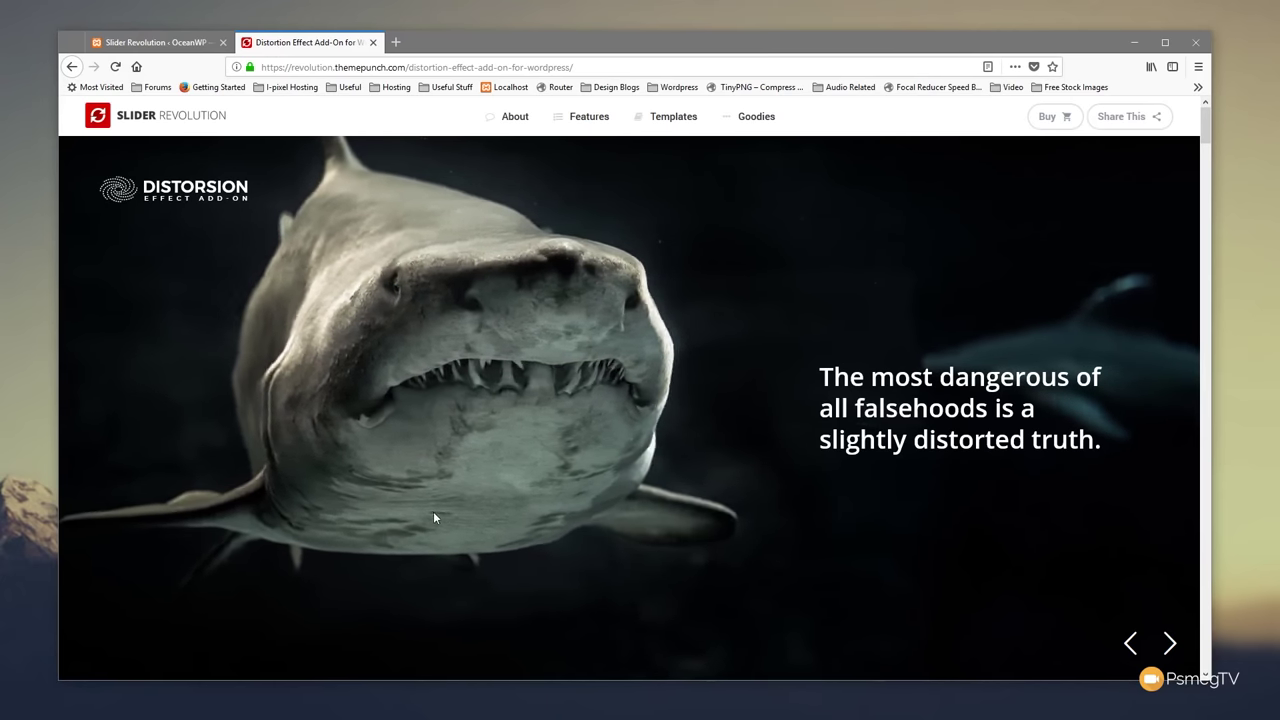
Advance the ThemePunch Distortion demo slider two slides to reach the coral-reef slide
click(1167, 648)
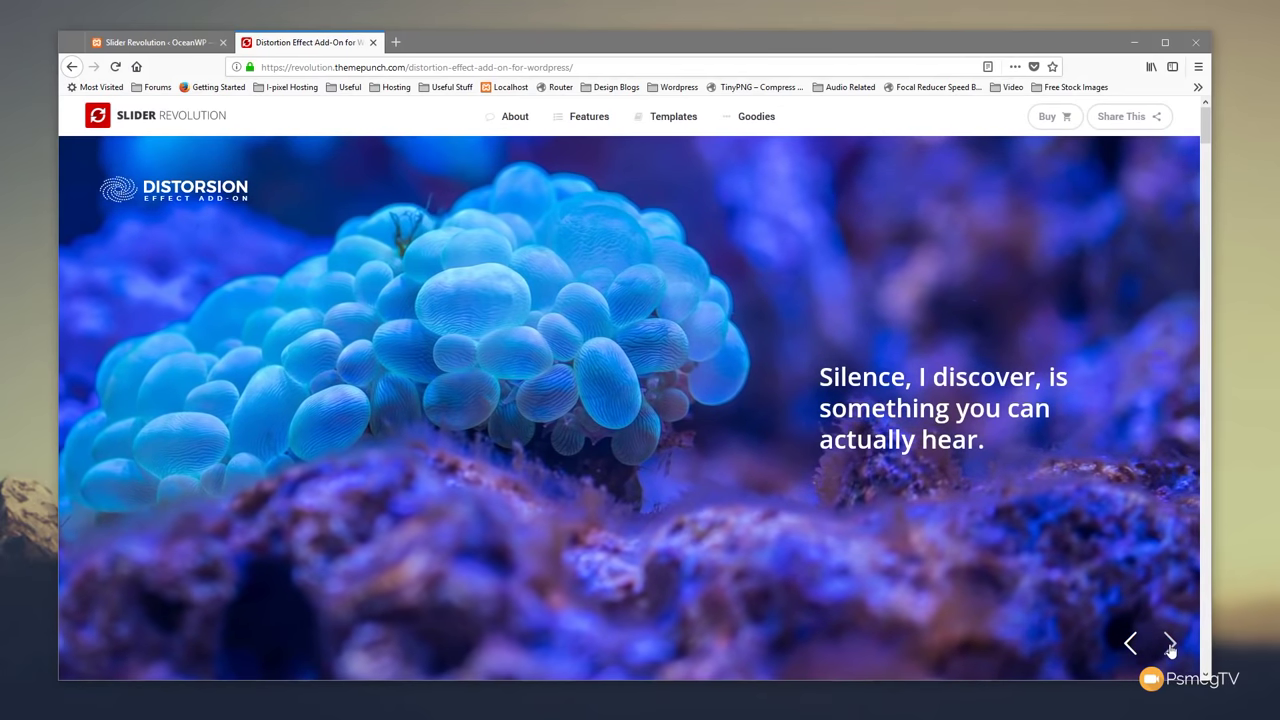
click(1170, 645)
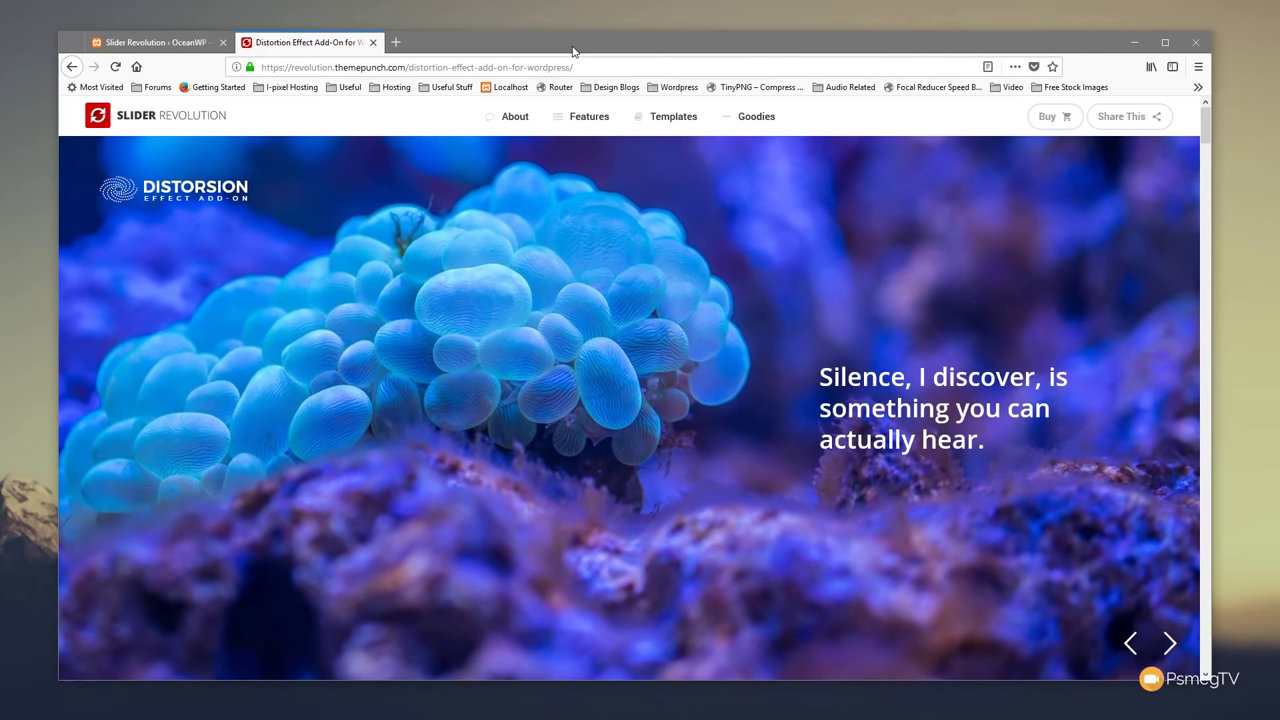
From the WordPress sliders page, start a Full-Width slider titled 'Distortion' with alias 'distortion'
click(158, 44)
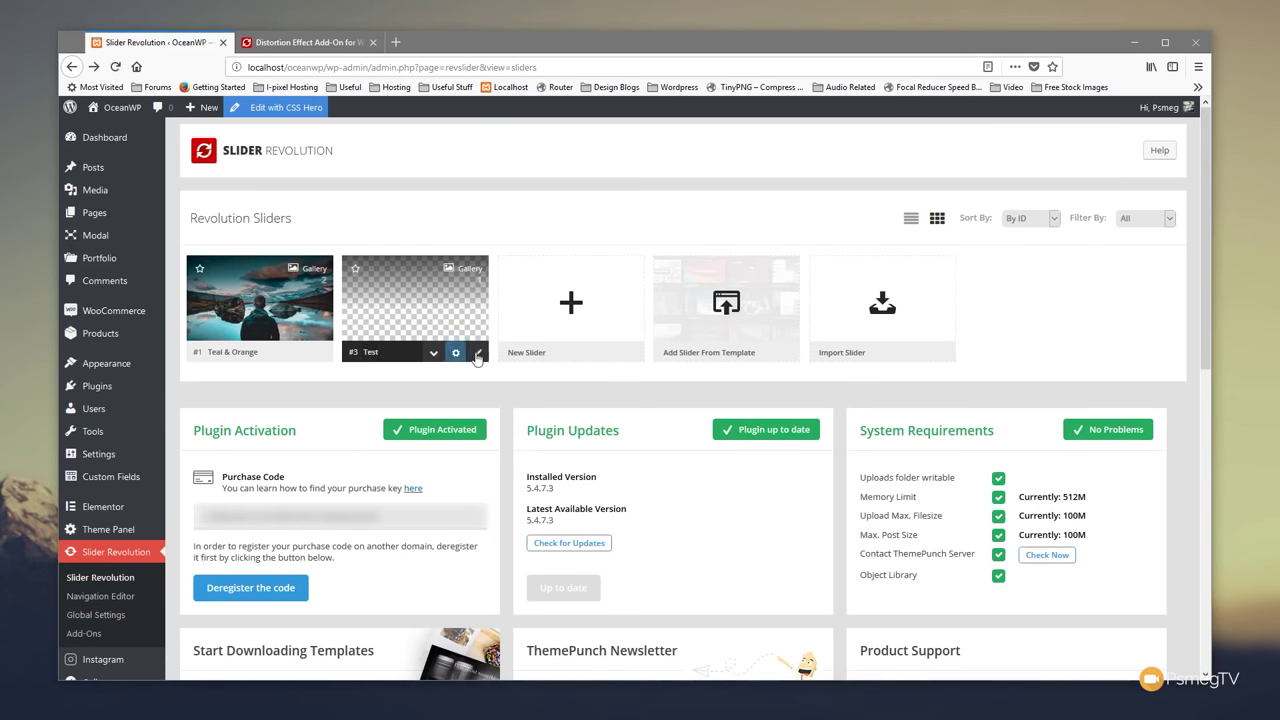
click(572, 308)
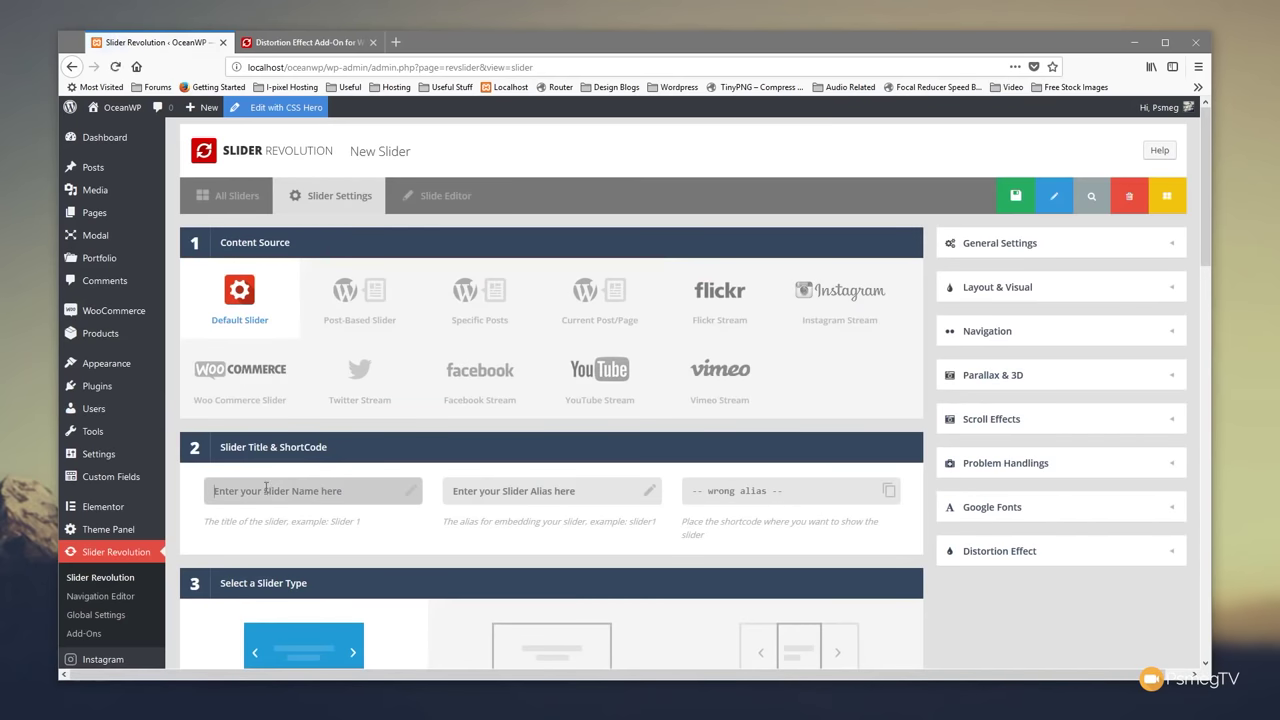
click(266, 490)
text(Distortion)
click(539, 489)
text(distortion)
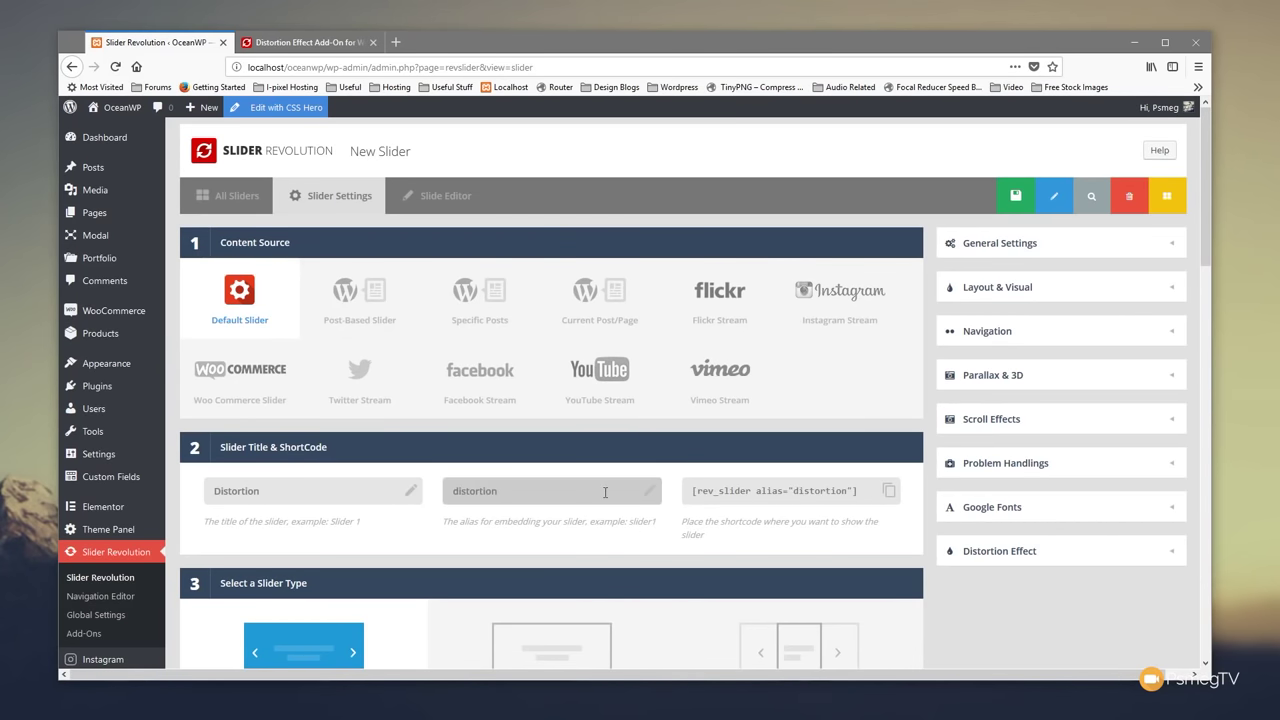
scroll(605, 492, down, 3)
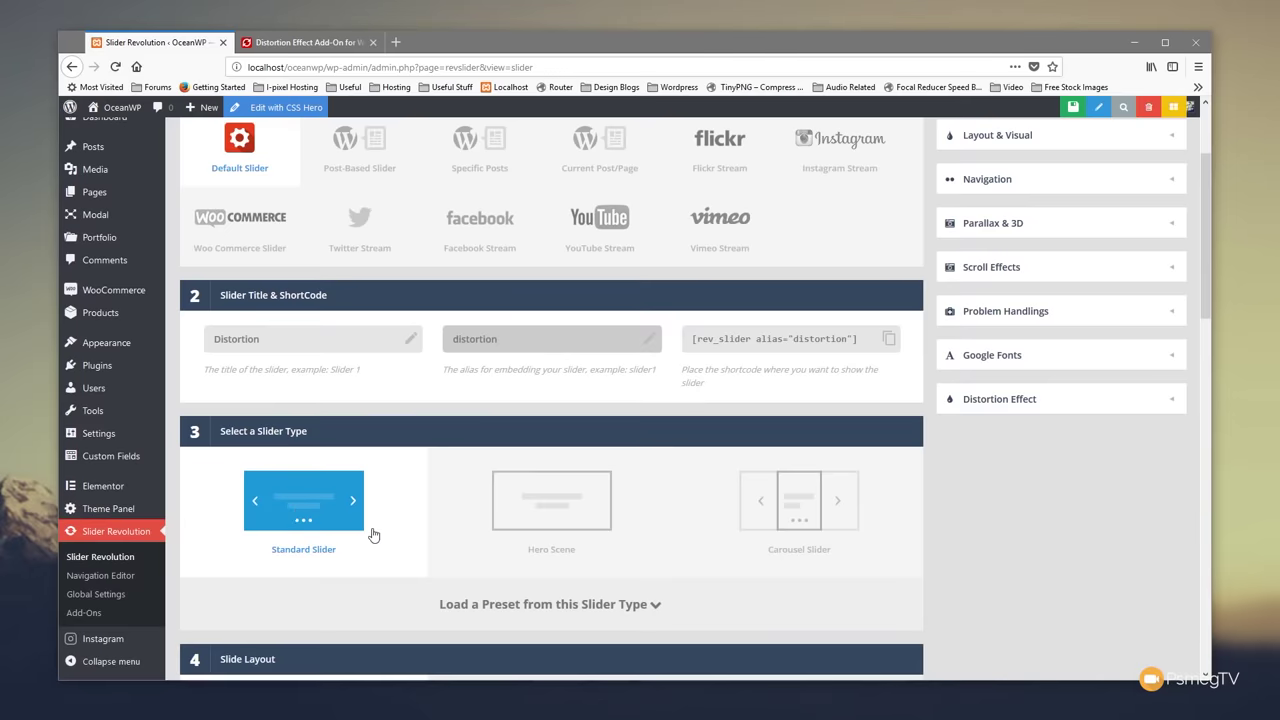
scroll(356, 530, down, 4)
click(551, 508)
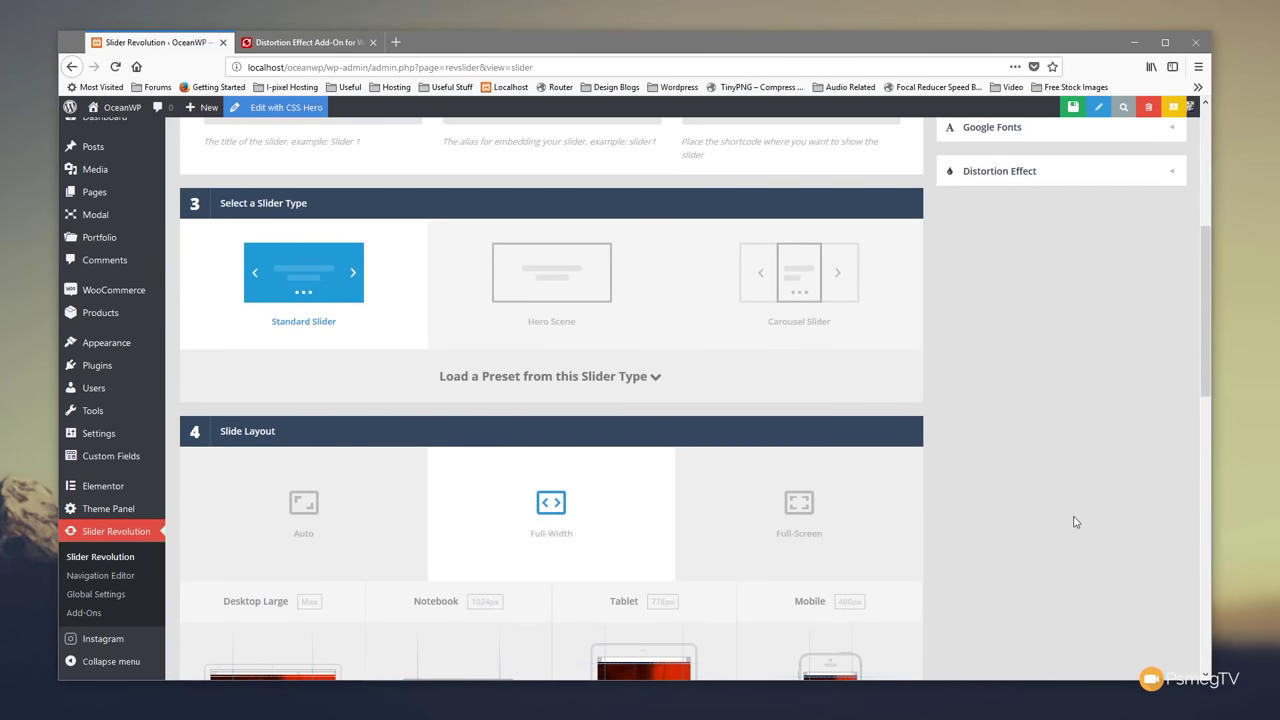
scroll(1075, 522, up, 7)
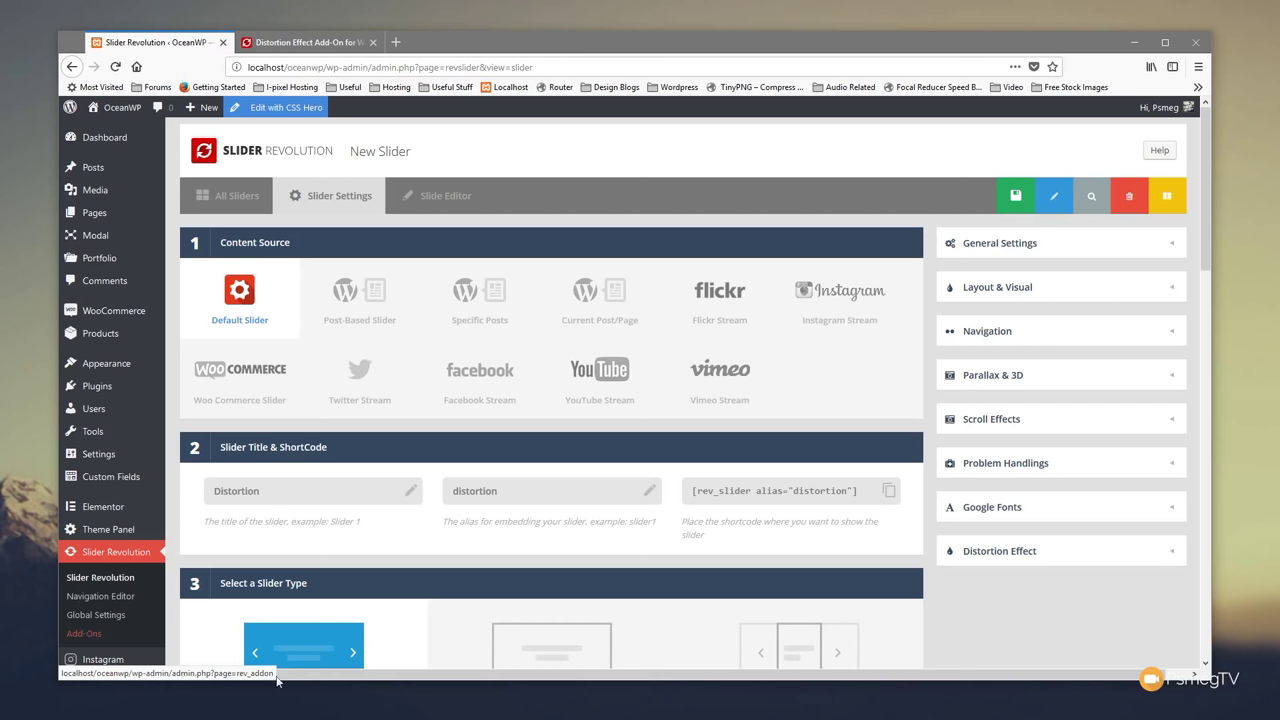
Switch Use Distortion on in the Distortion Effect panel, keeping the default Ripple map at Large size
click(1018, 557)
scroll(1020, 550, down, 4)
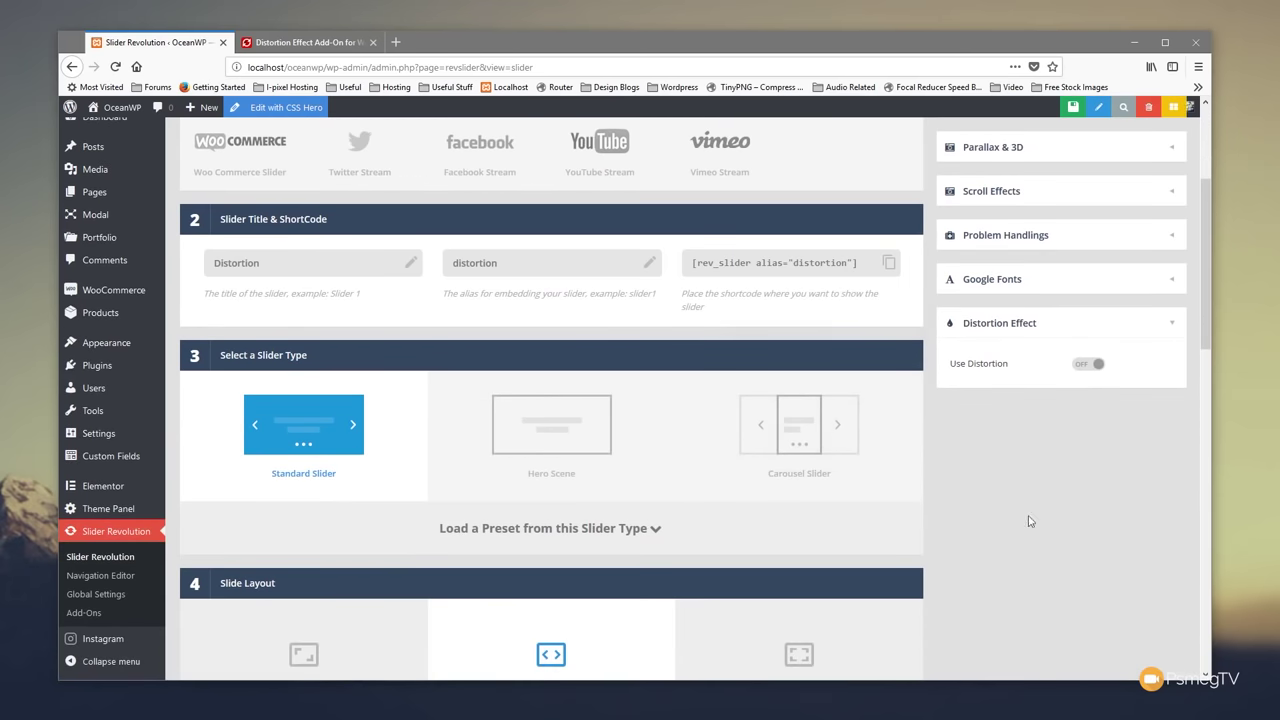
click(1086, 366)
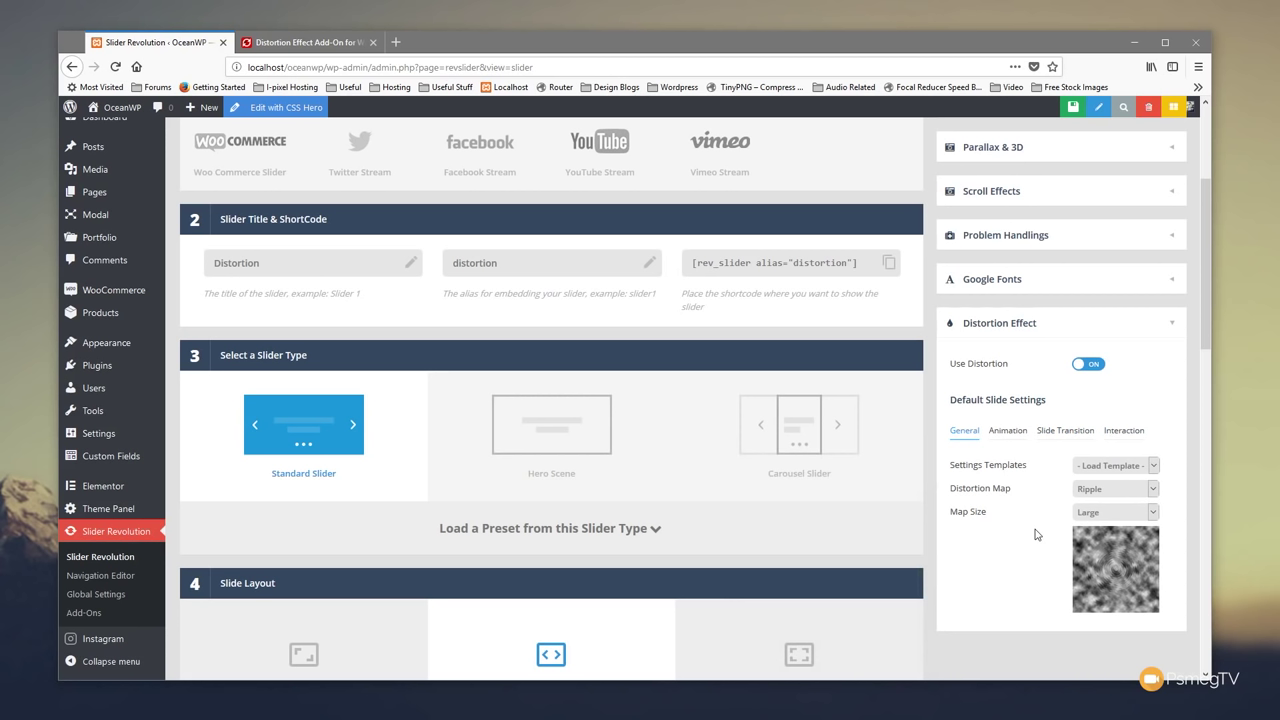
scroll(1036, 535, up, 3)
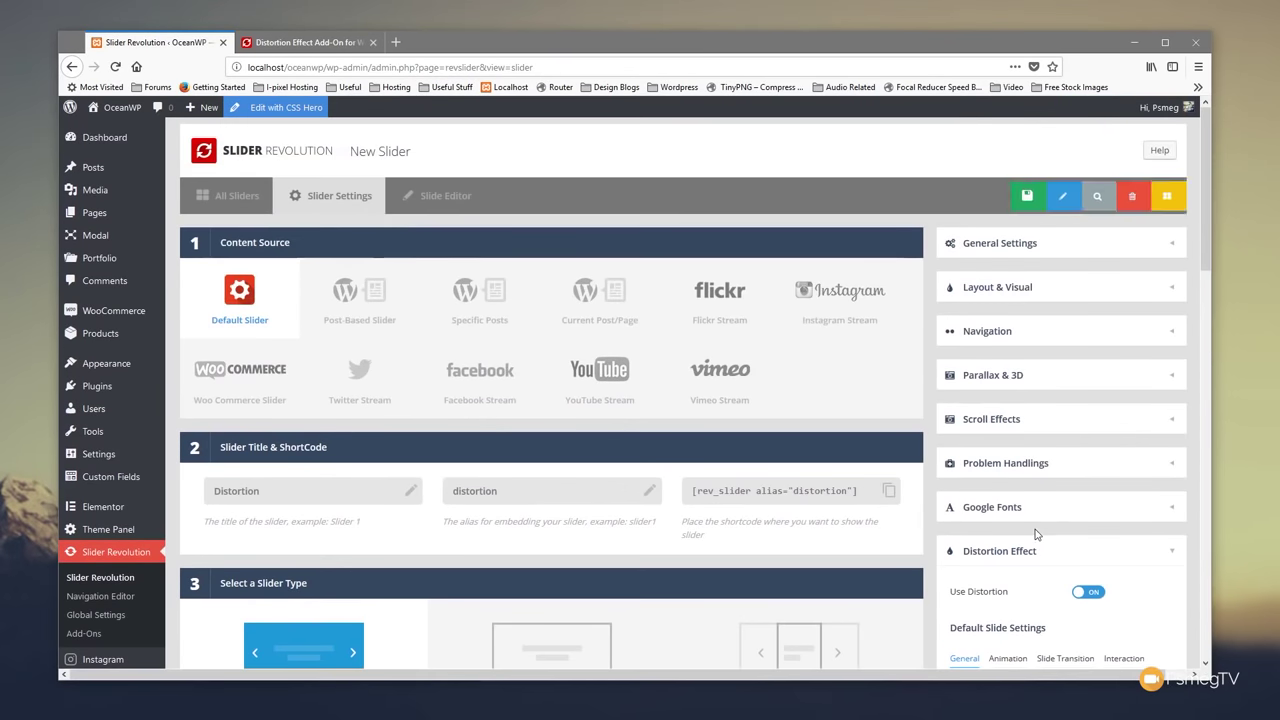
Save the slider and set the mountain-lake photo from the Media Library as the main background image
click(1019, 198)
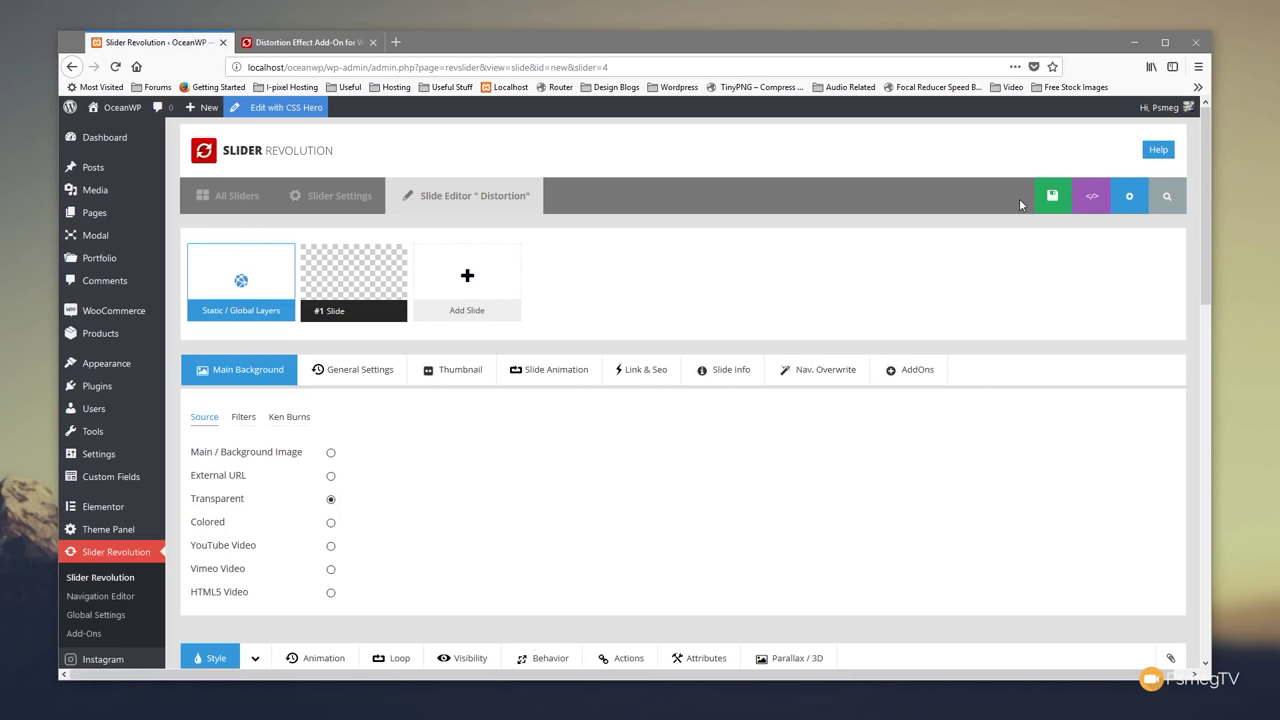
mouse_move(327, 263)
click(330, 454)
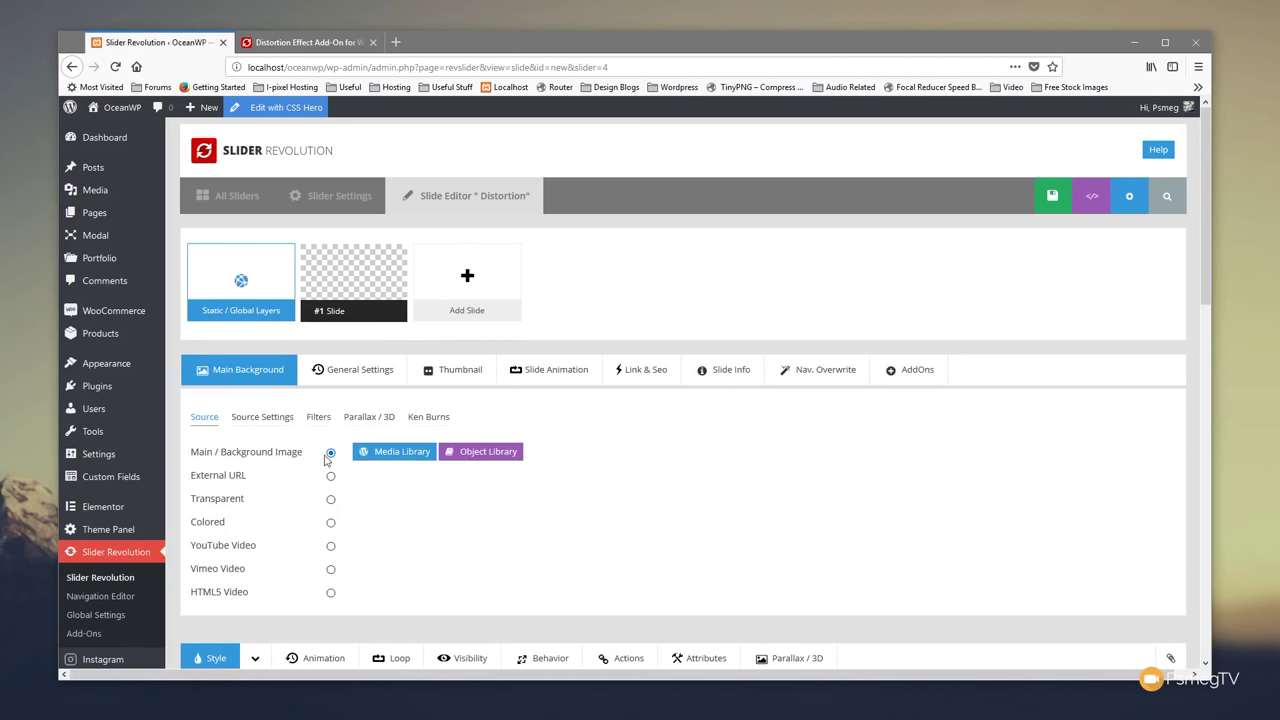
click(402, 455)
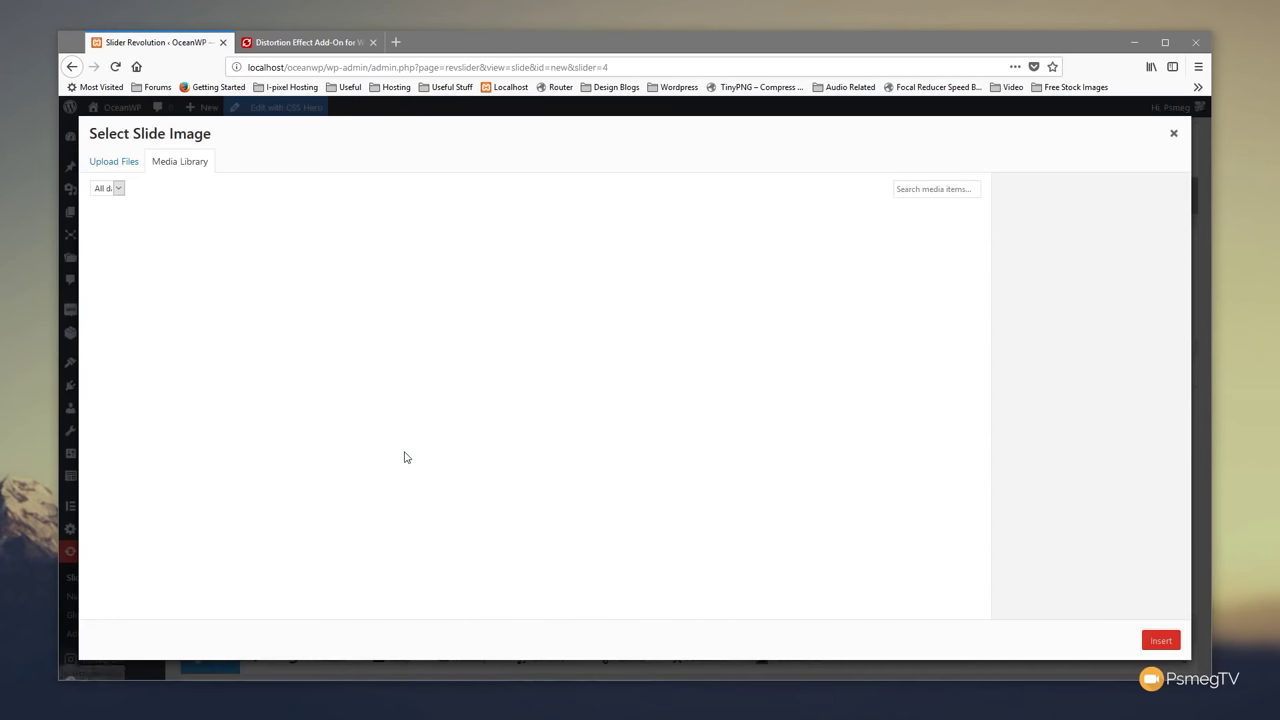
scroll(660, 477, down, 1)
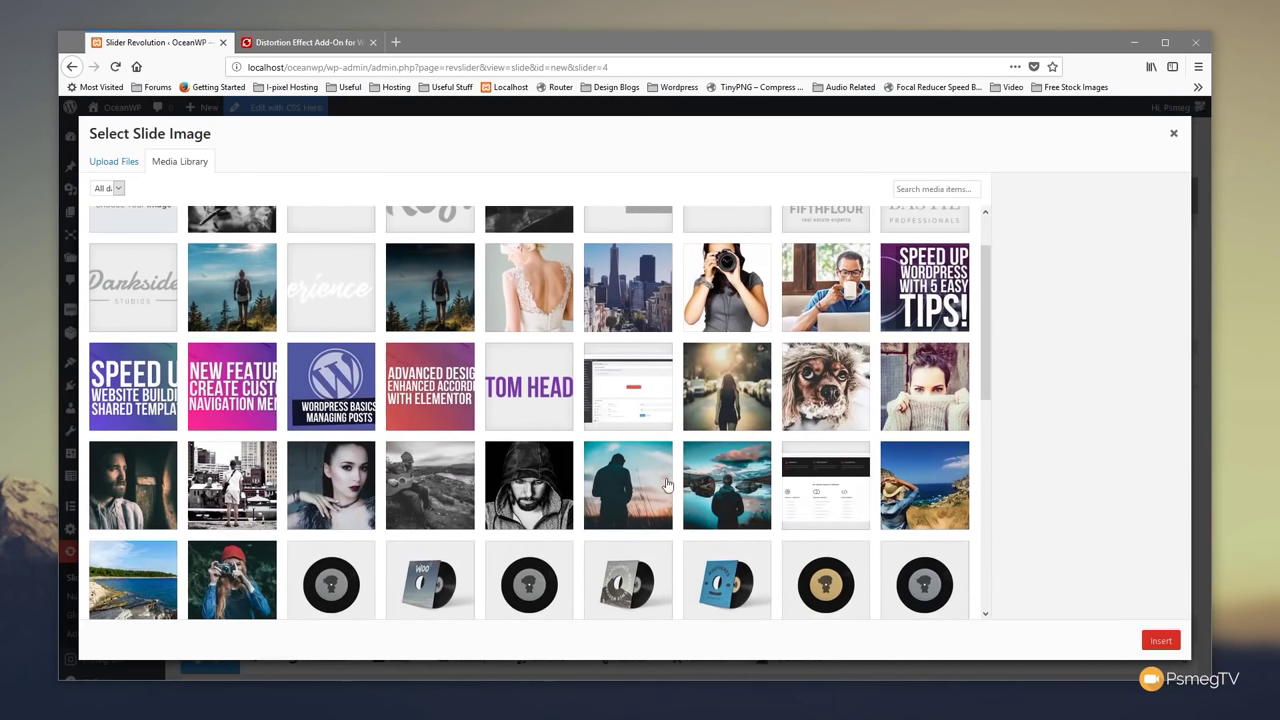
click(716, 463)
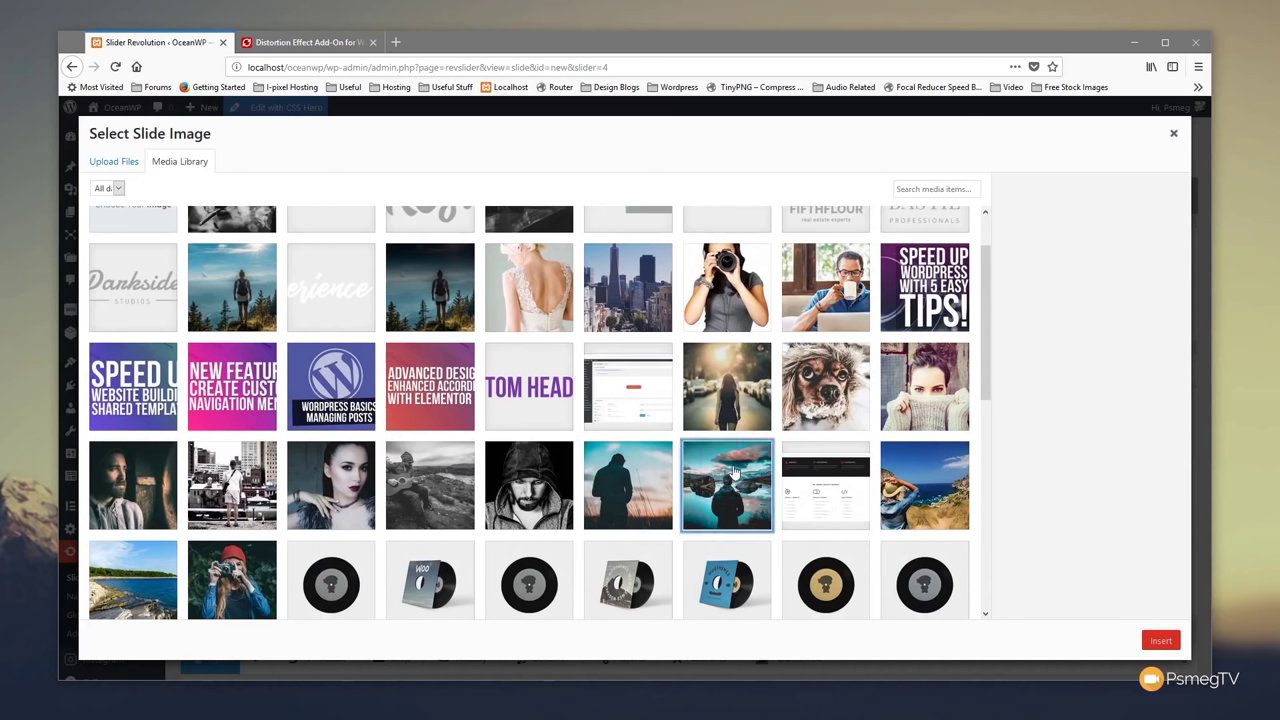
click(1167, 643)
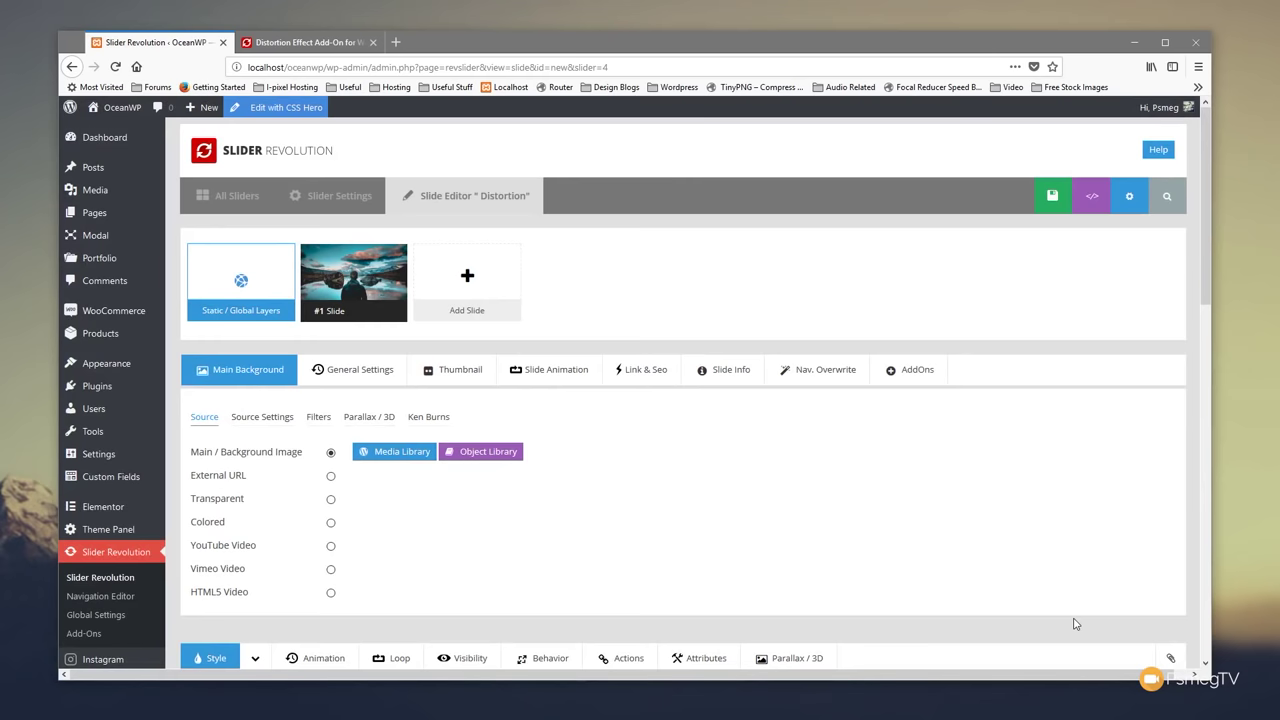
scroll(911, 530, down, 5)
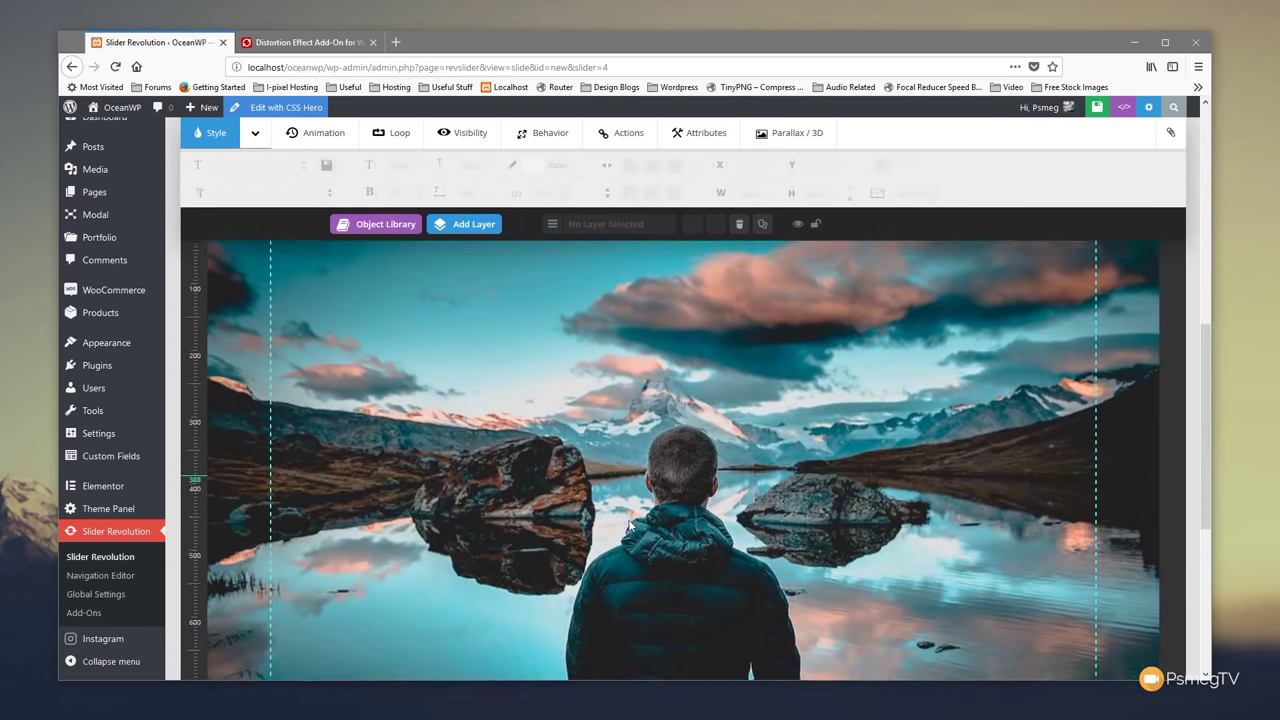
scroll(628, 519, up, 4)
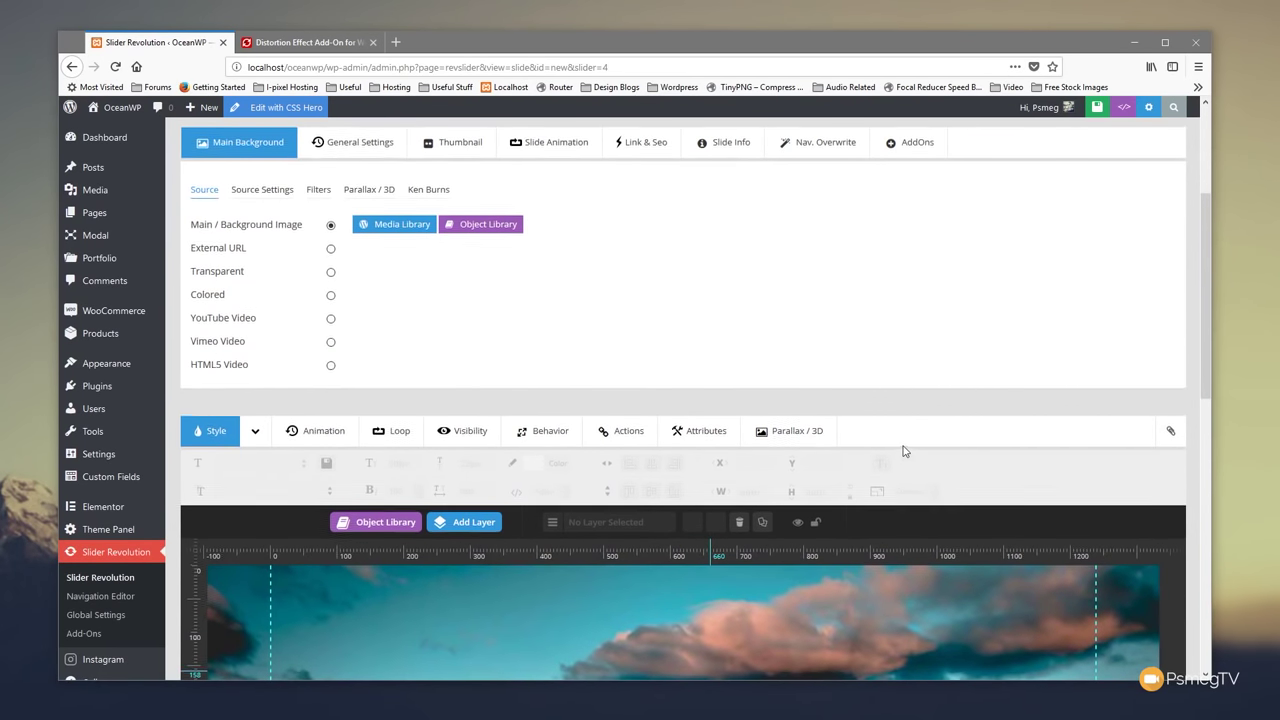
scroll(366, 334, up, 1)
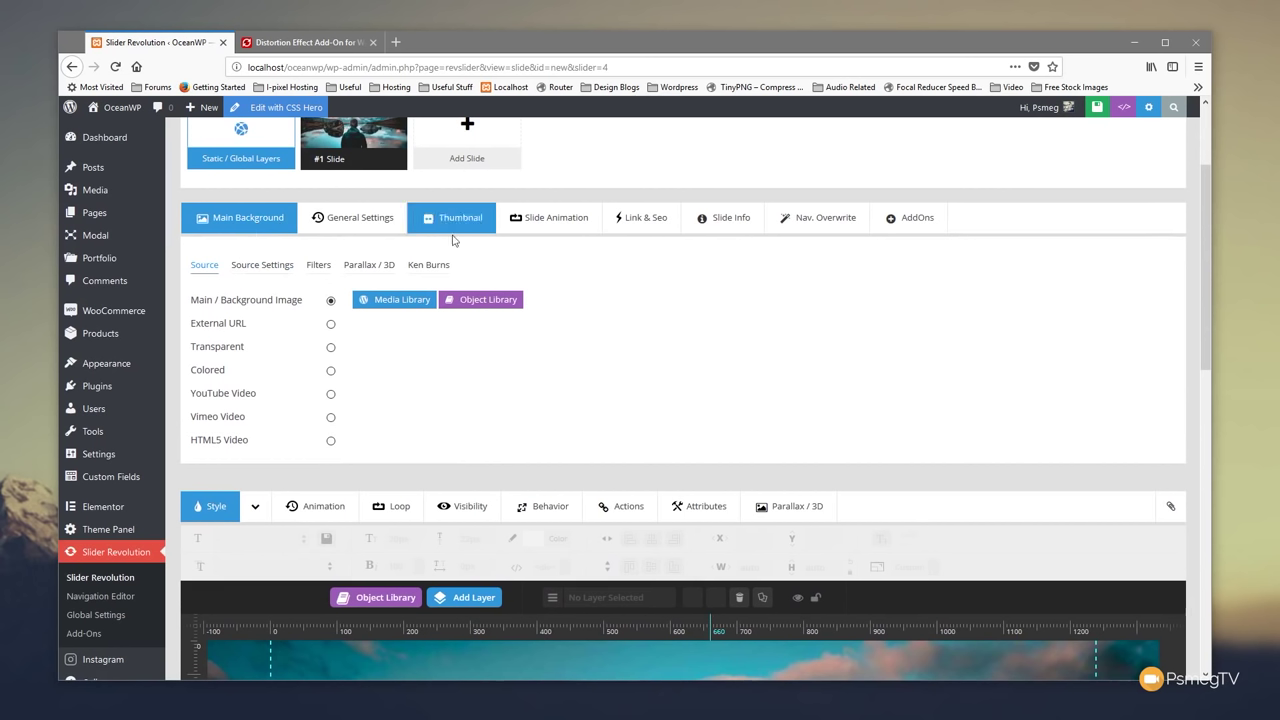
click(902, 228)
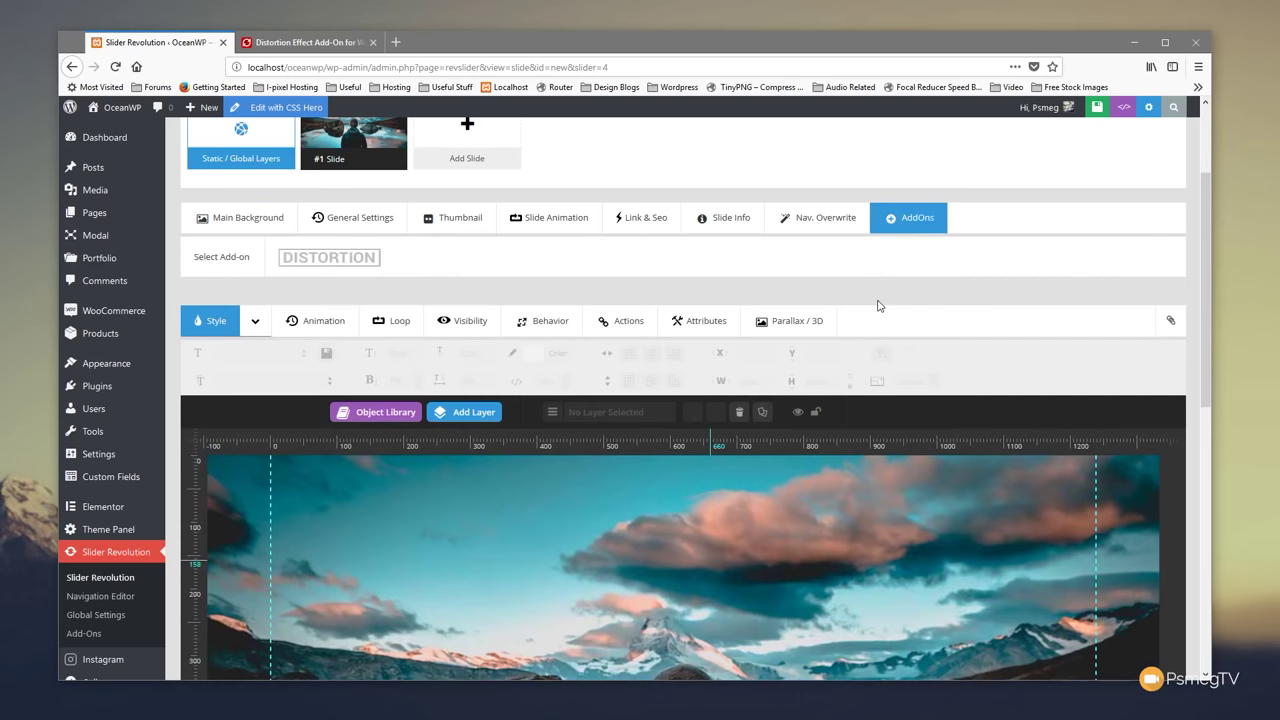
Enable the DISTORTION add-on for this slide, keeping the Ripple distortion map and Large map size
click(295, 262)
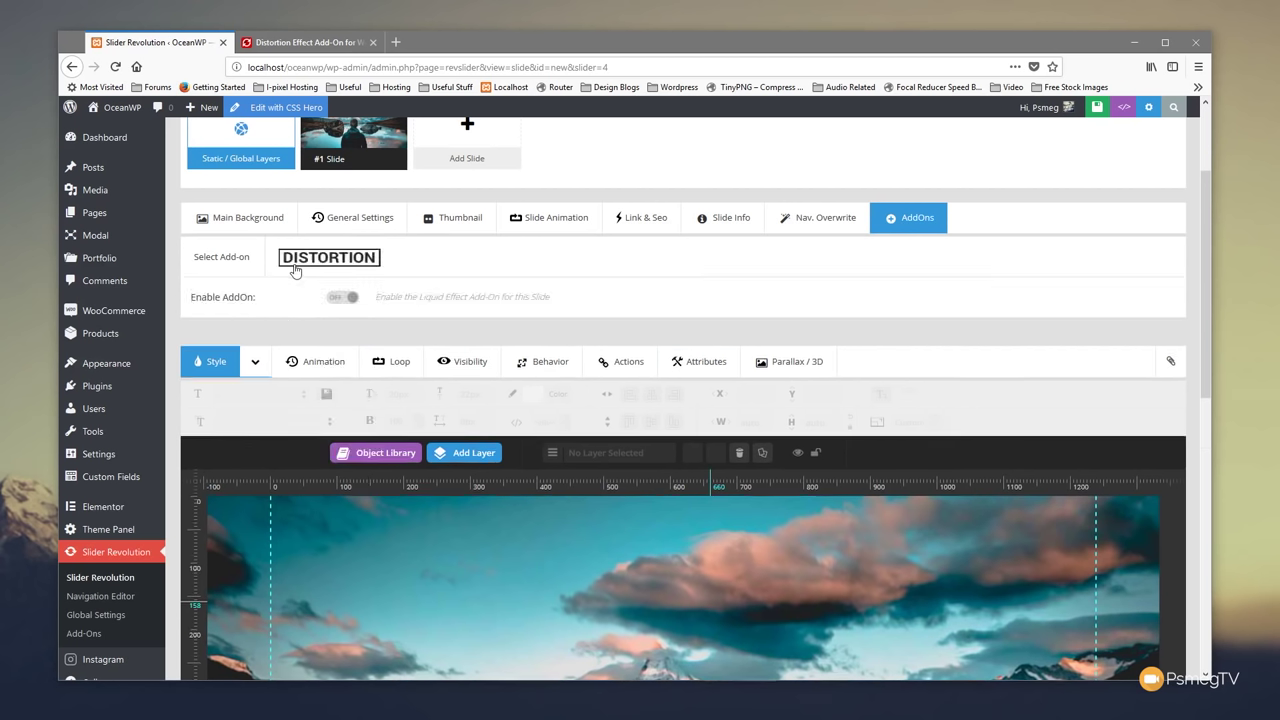
click(340, 298)
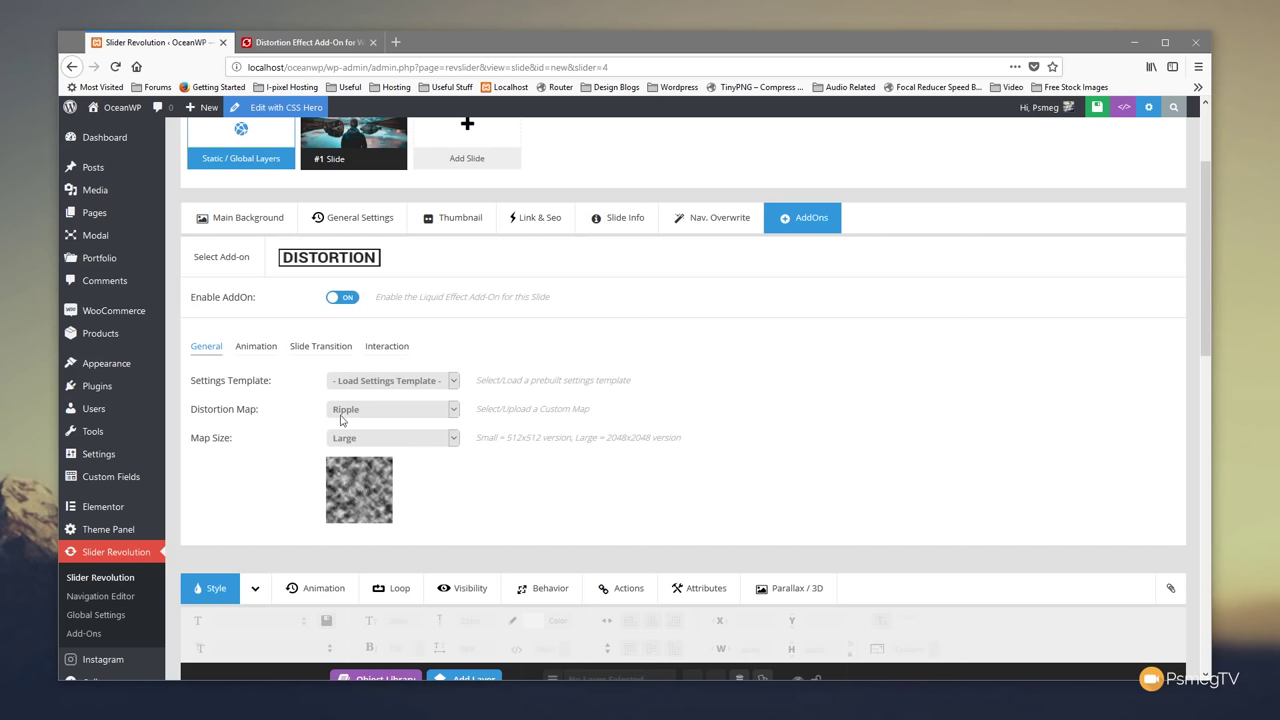
click(380, 413)
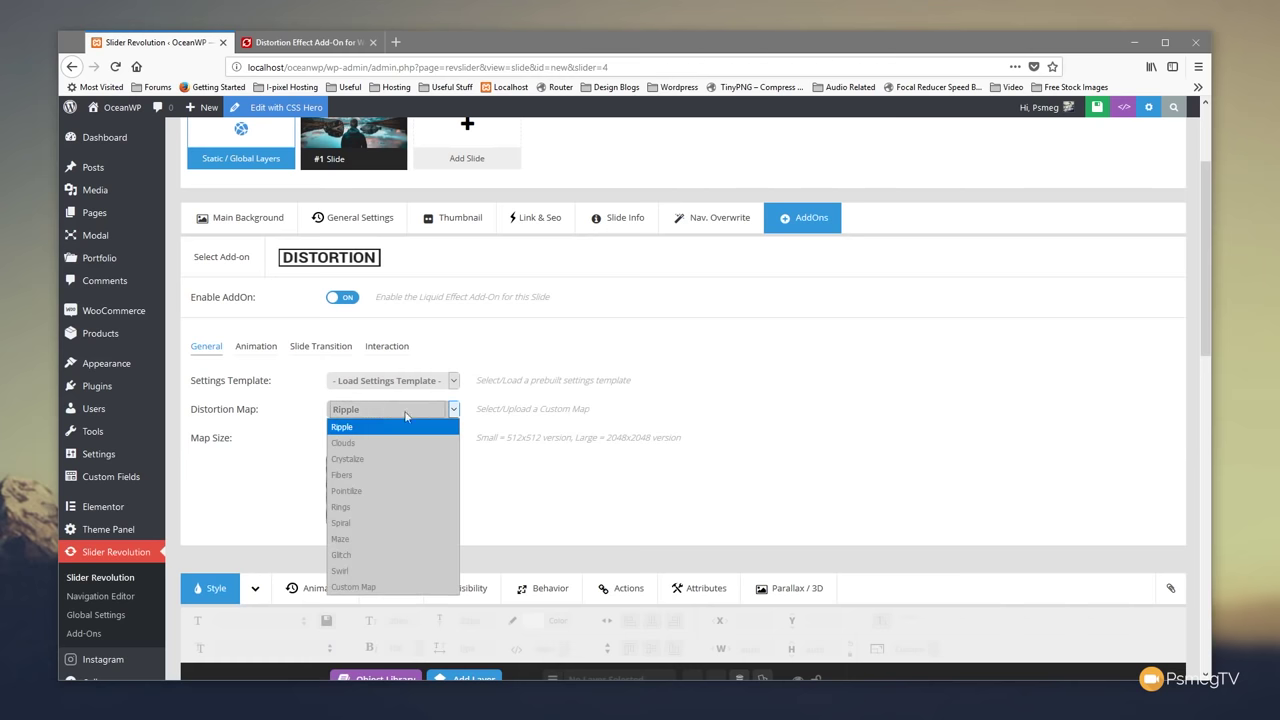
click(846, 410)
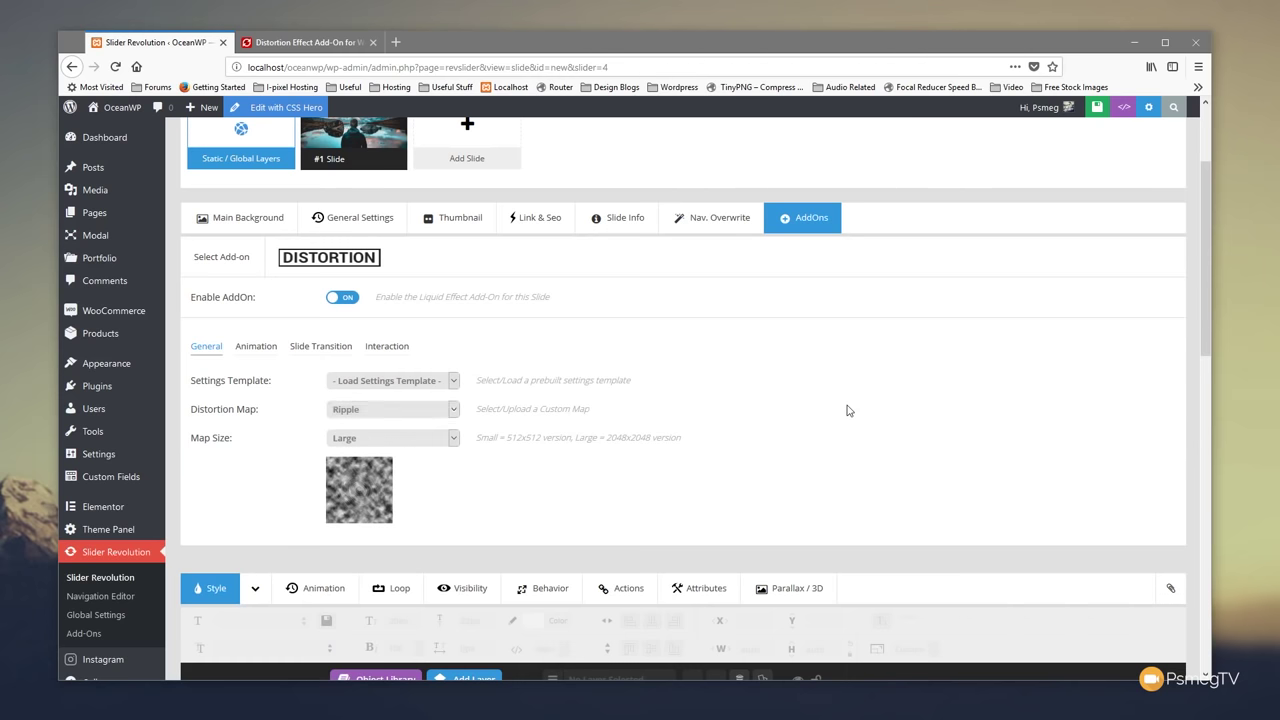
click(334, 440)
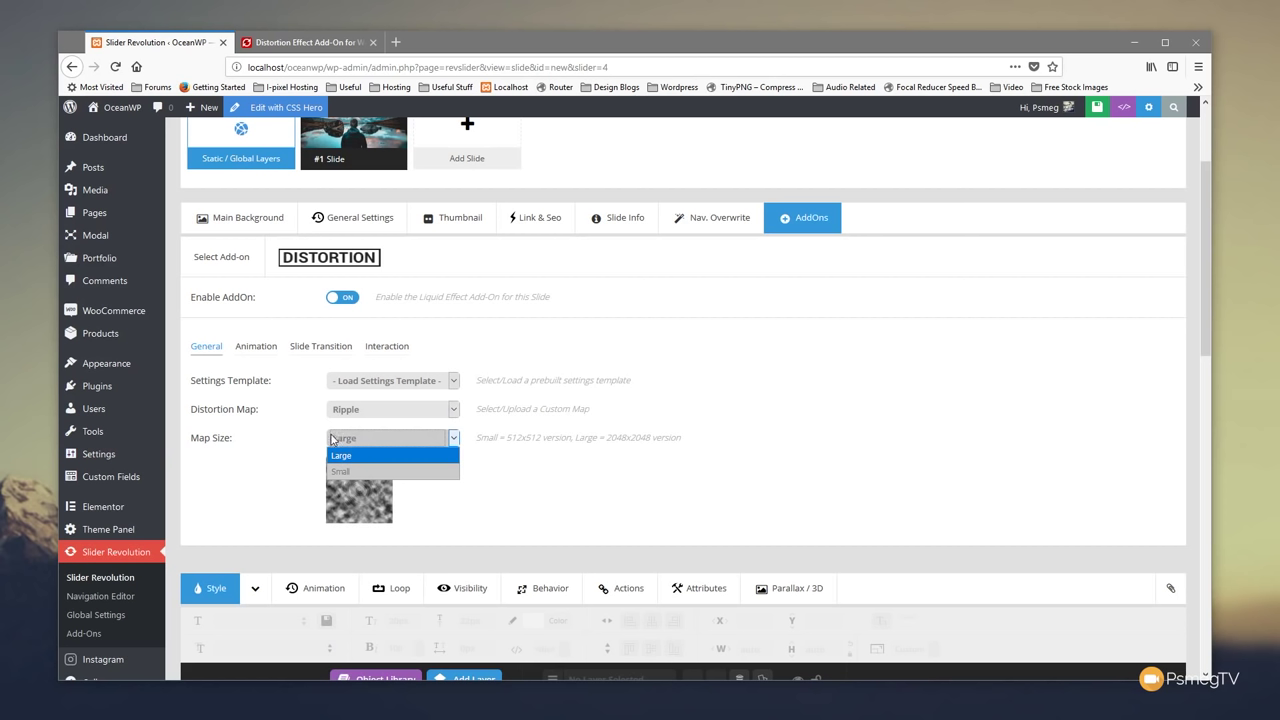
click(279, 460)
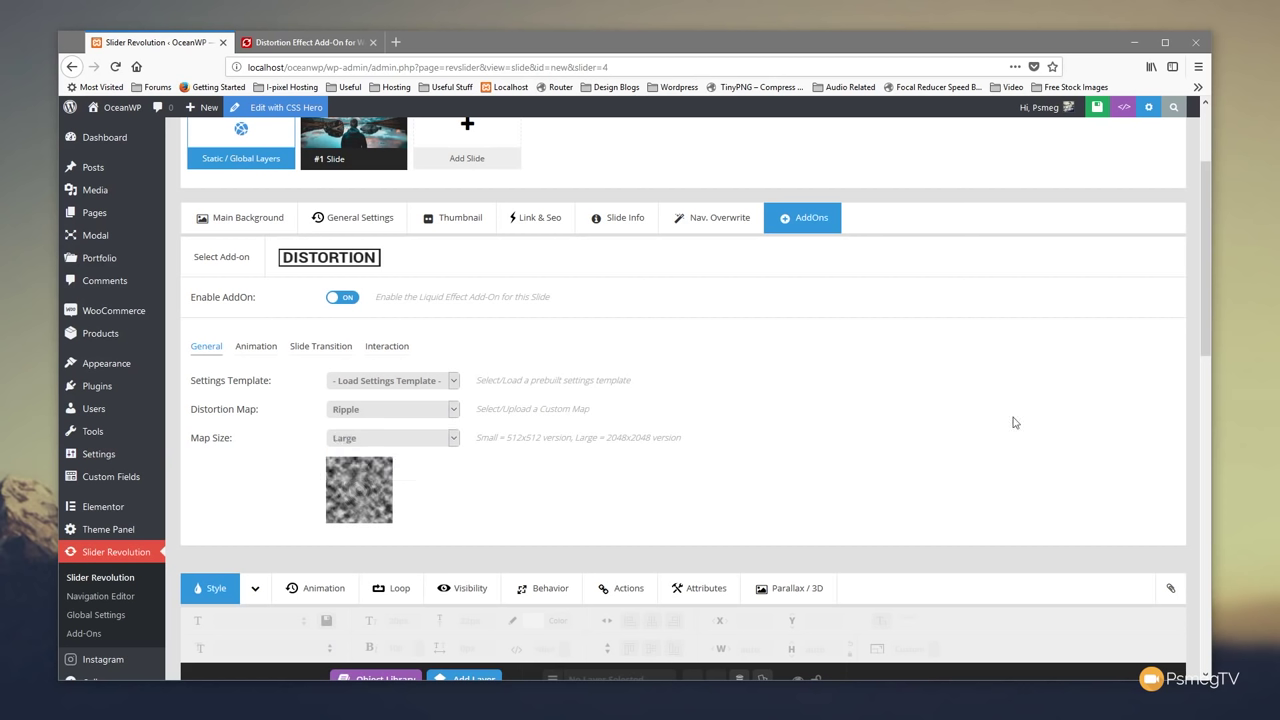
scroll(1015, 420, up, 1)
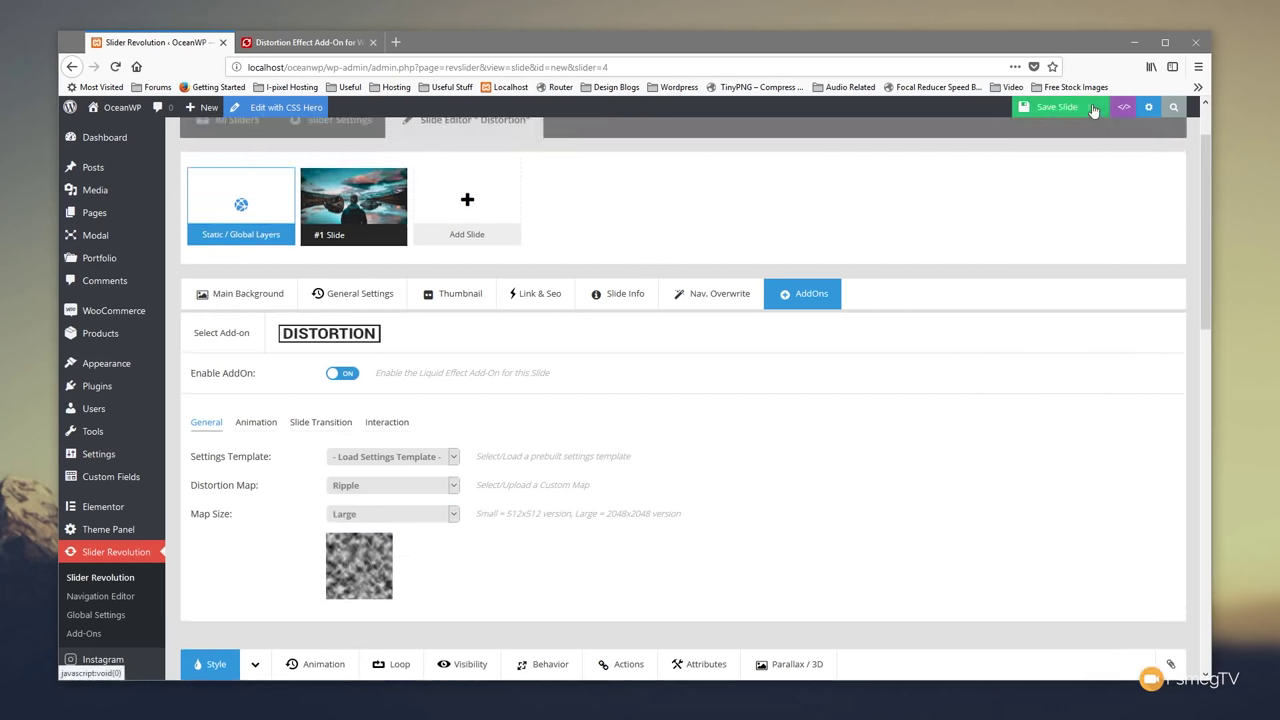
Save the slide, preview the rippling mountain-lake photo, then close the preview
click(1097, 107)
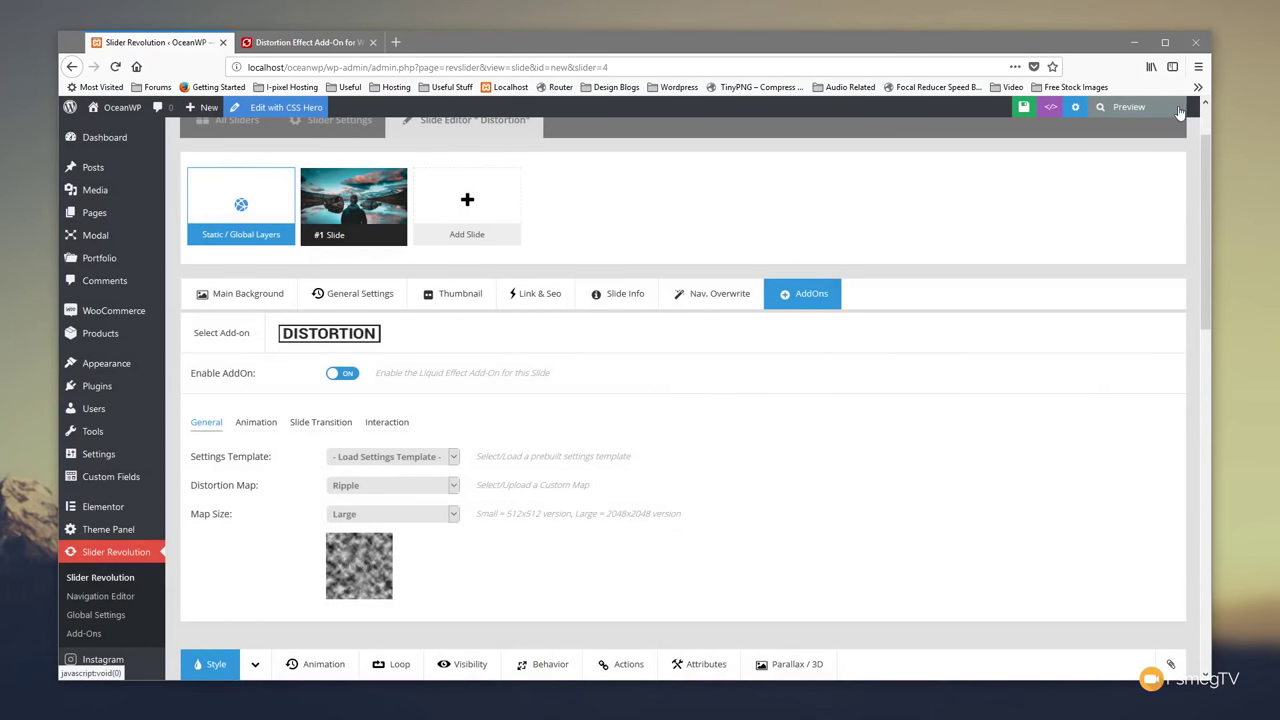
click(1159, 107)
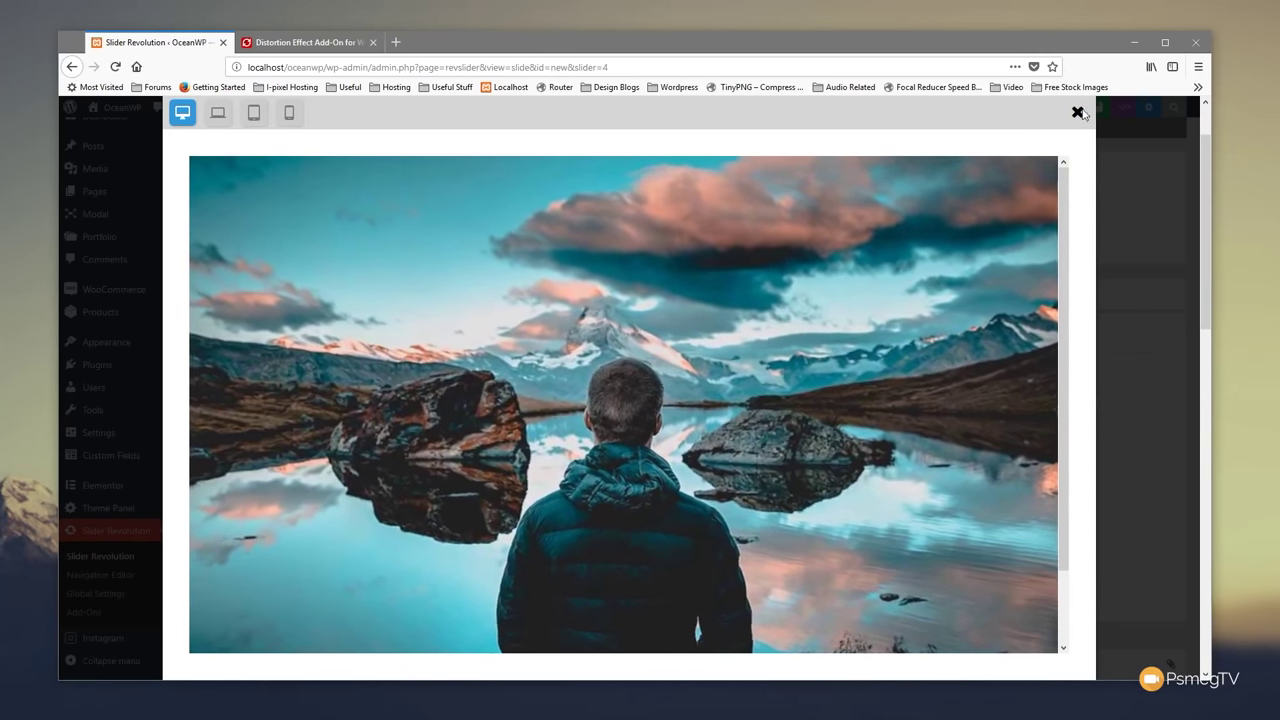
click(1078, 112)
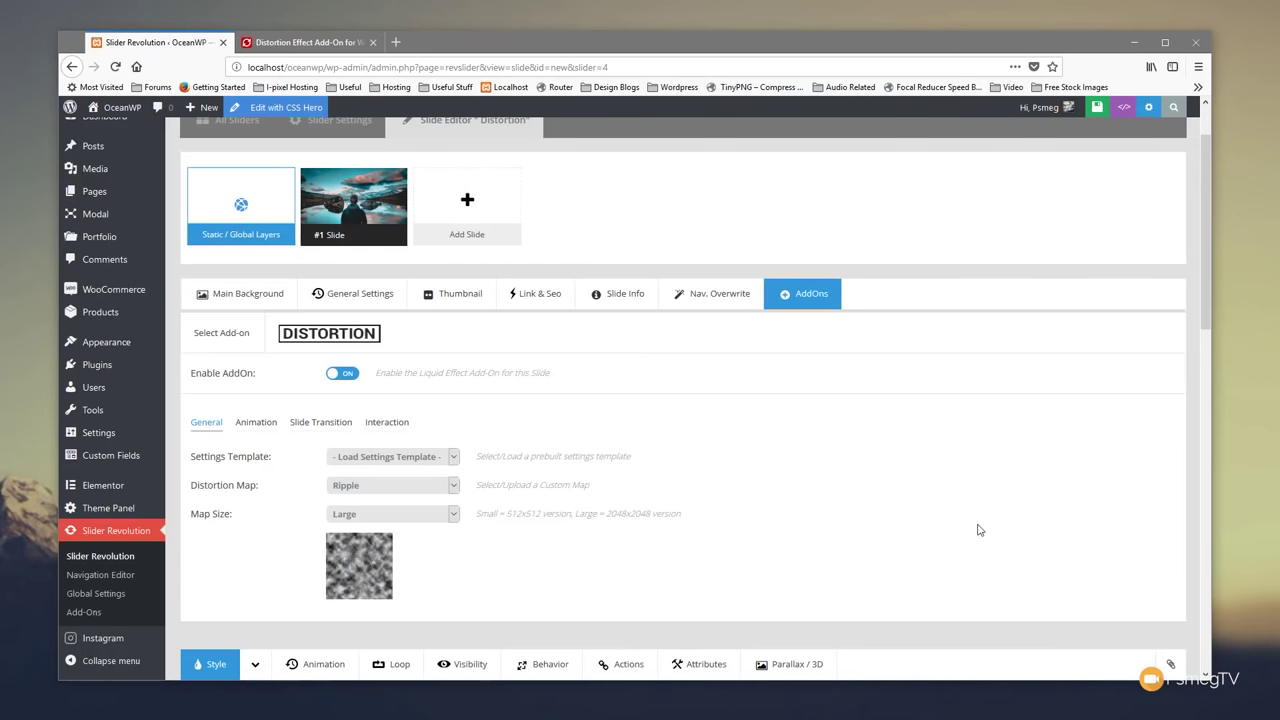
scroll(977, 526, down, 3)
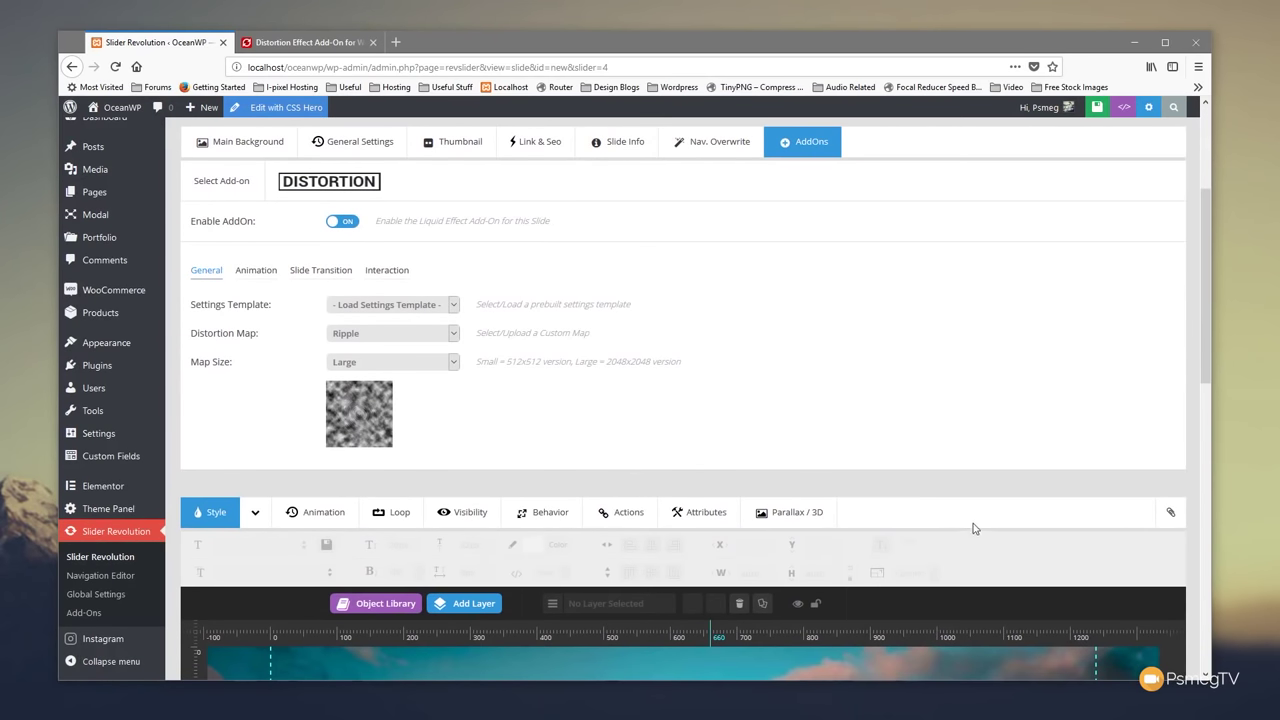
Load the Glitch Small settings template, confirm replacing the current settings, and save the slide
click(368, 306)
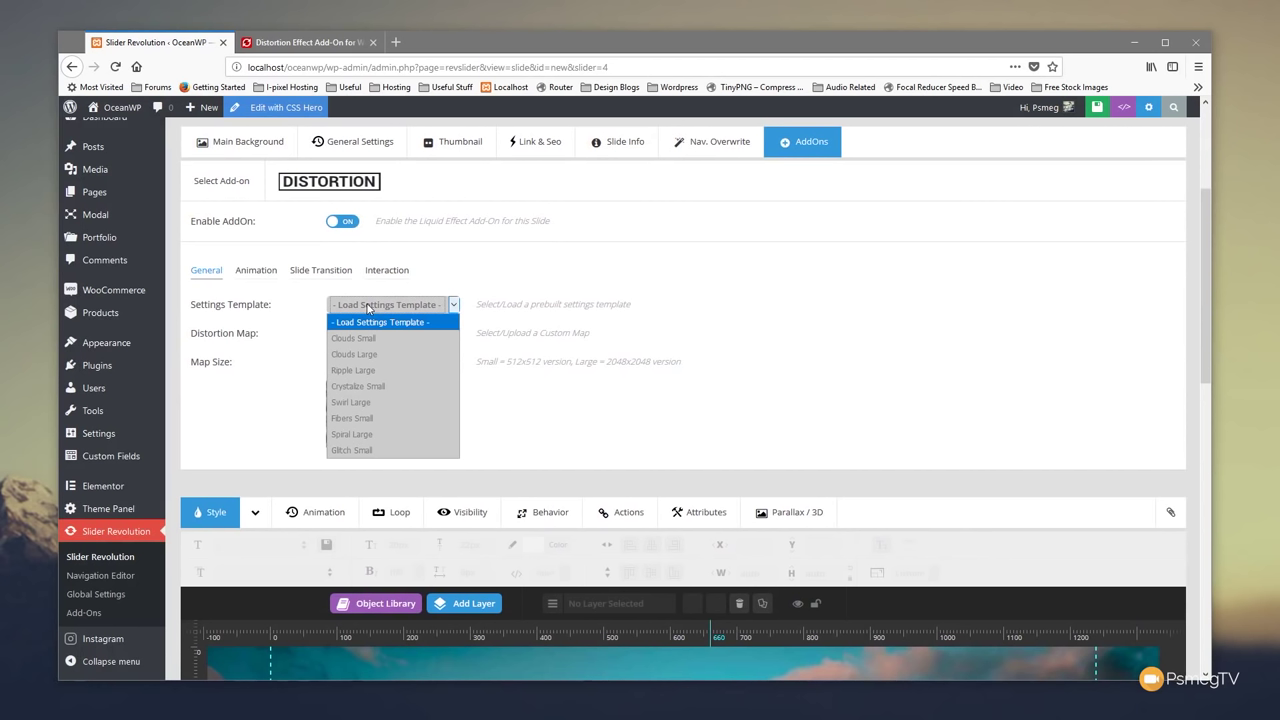
click(377, 451)
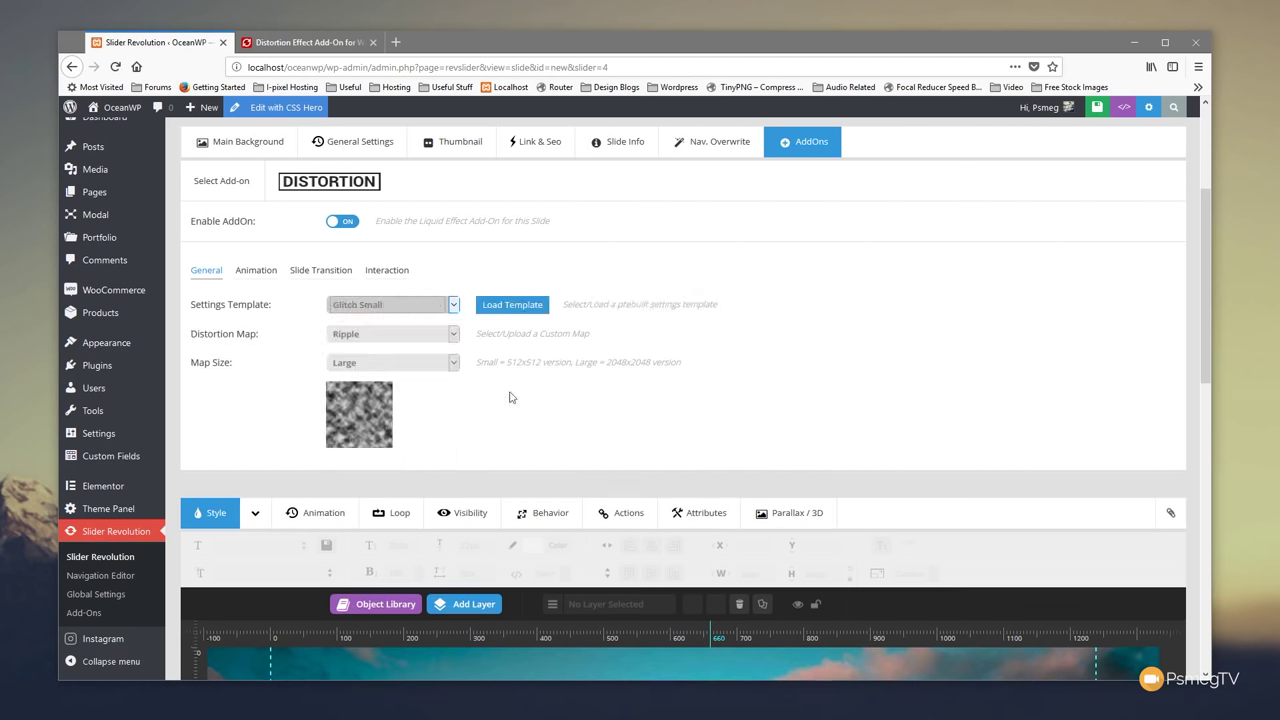
click(516, 308)
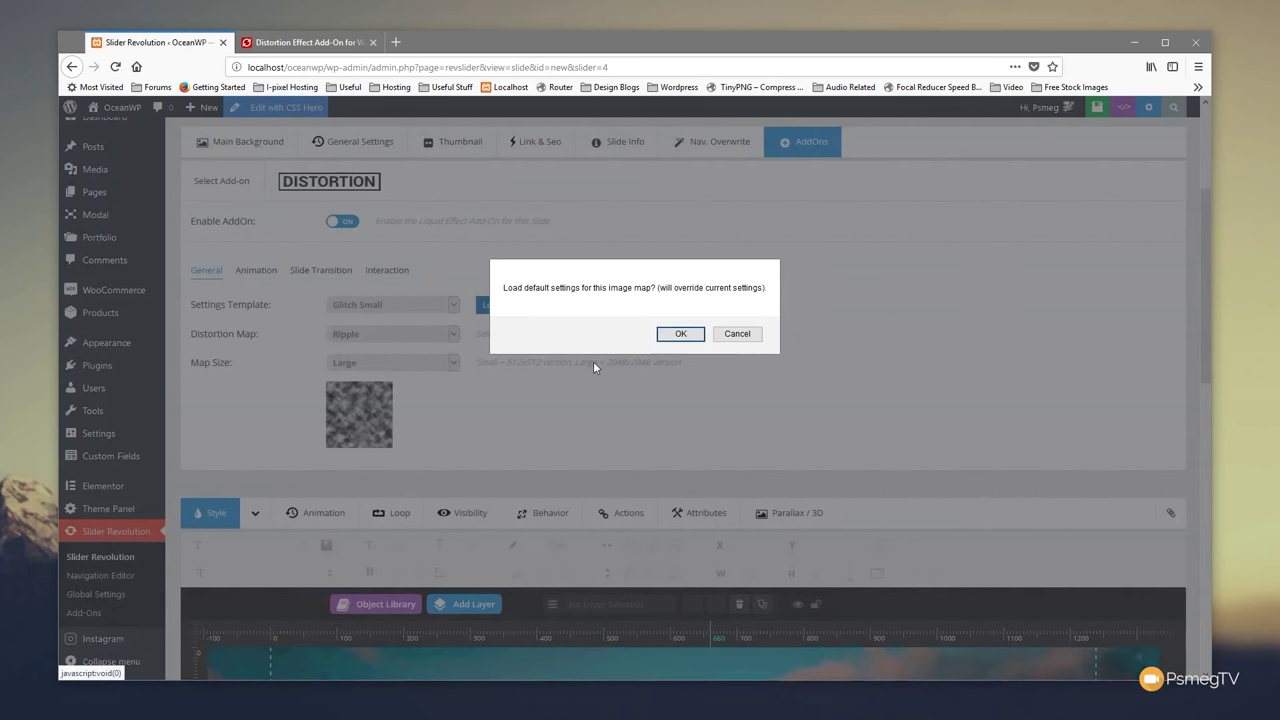
click(680, 334)
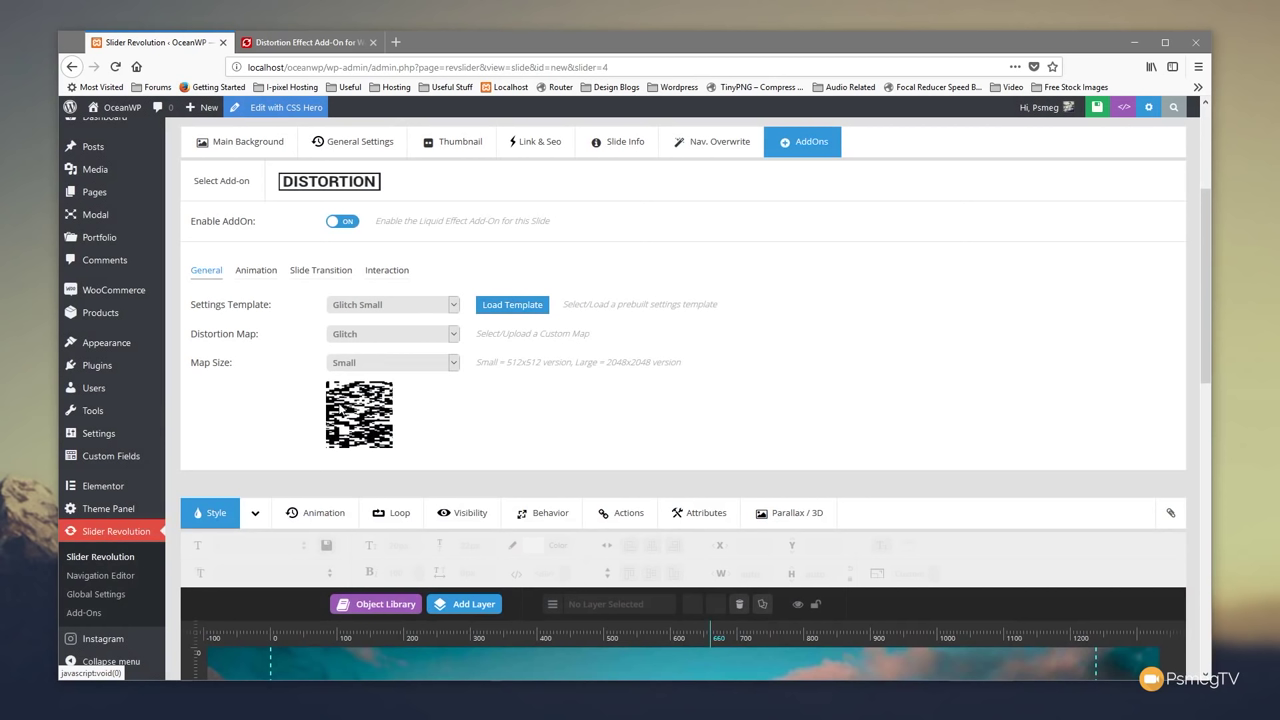
click(1097, 106)
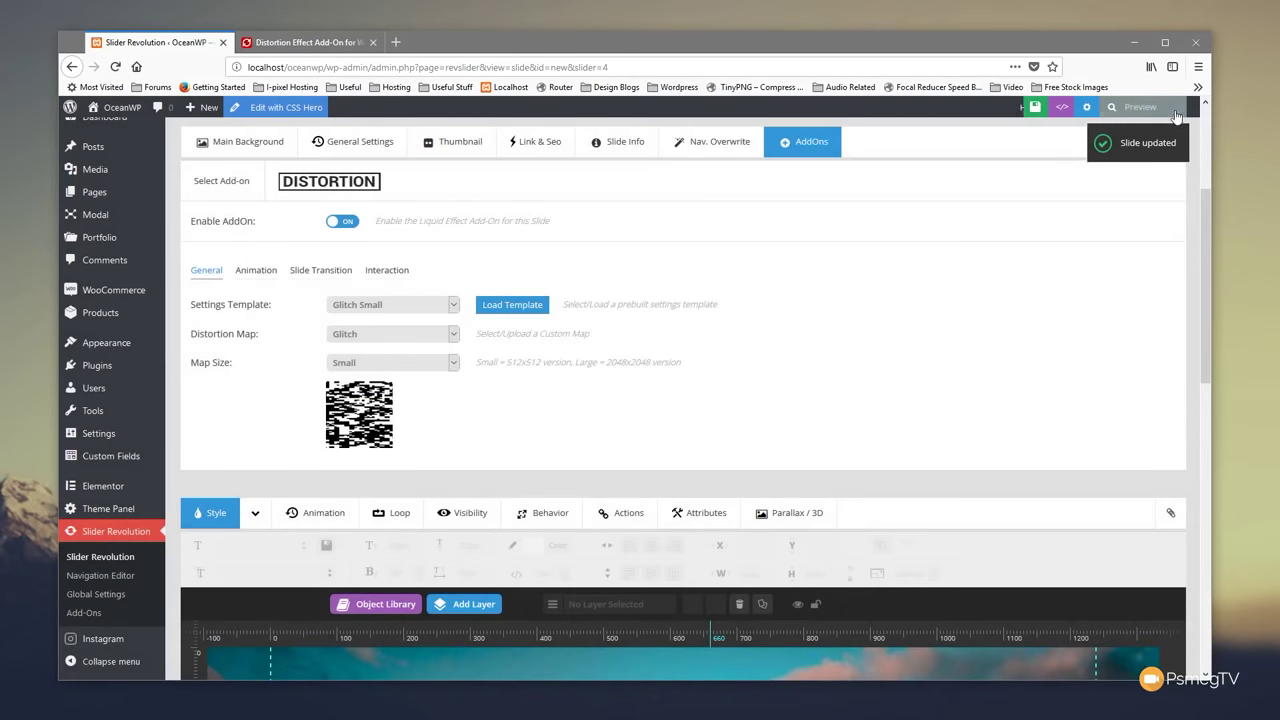
Preview the Glitch effect, change Map Size to Large, save, and preview the slide again
click(1155, 107)
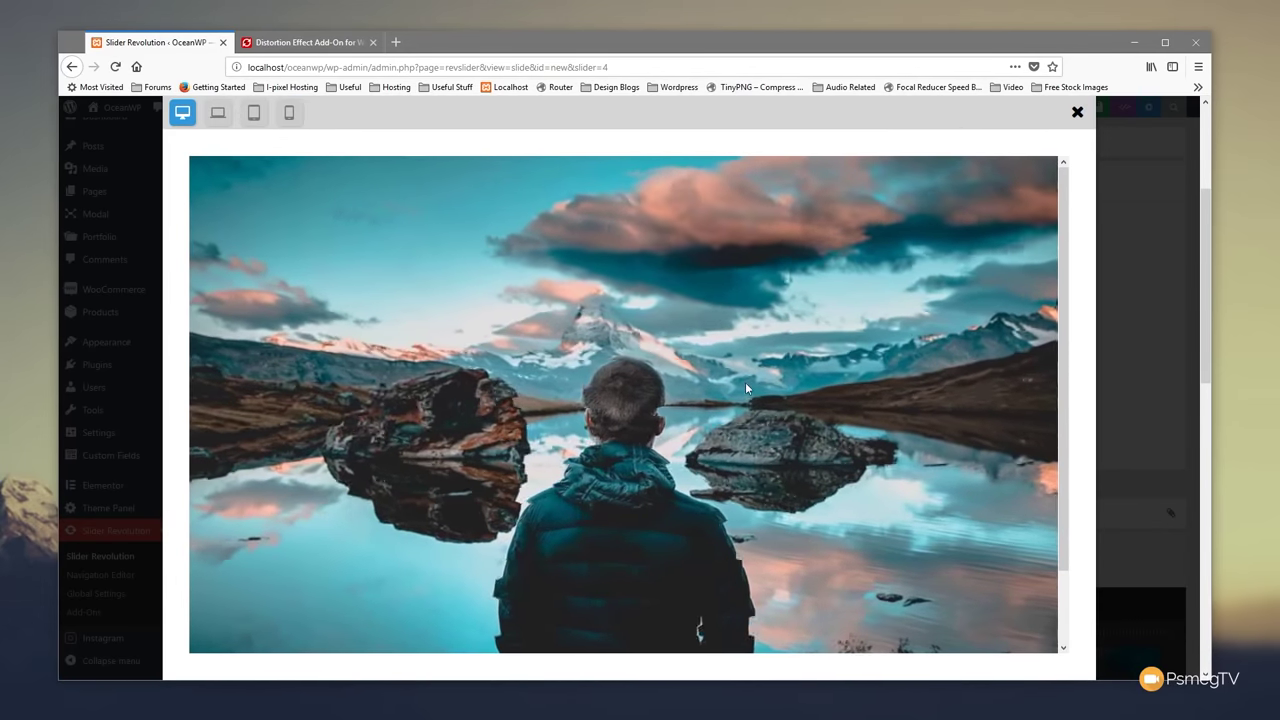
click(1077, 112)
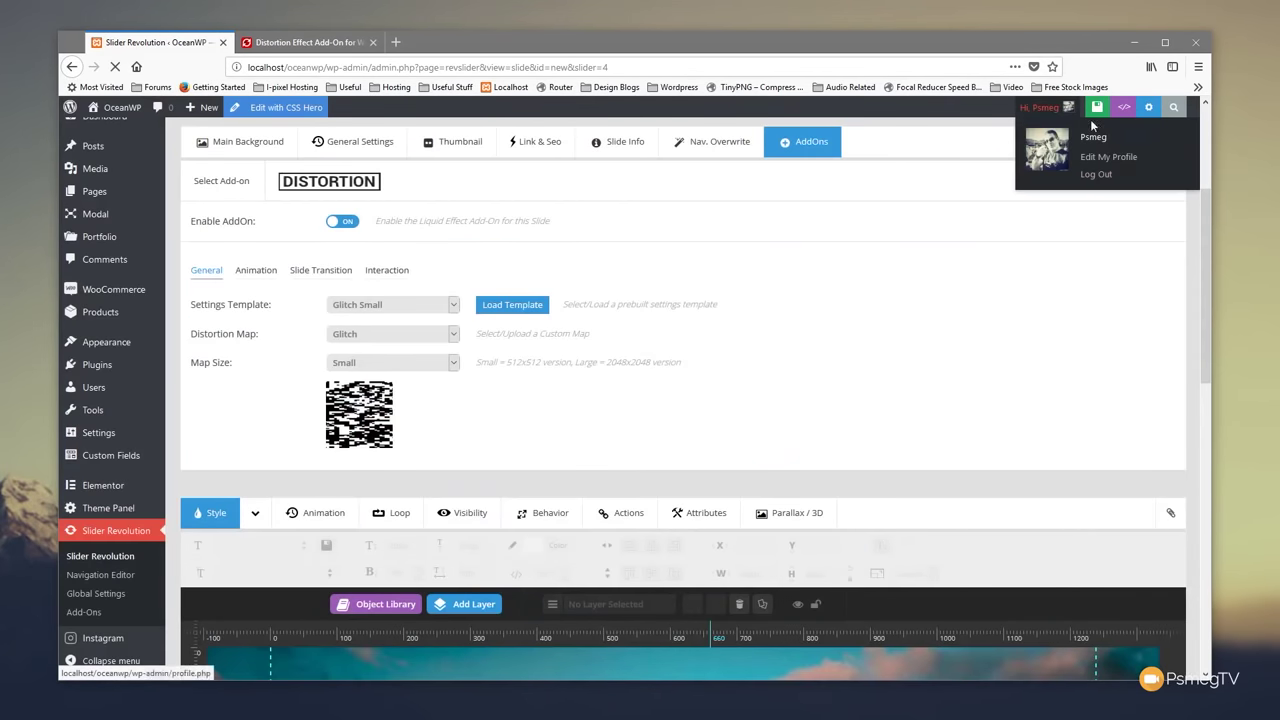
click(379, 362)
click(373, 381)
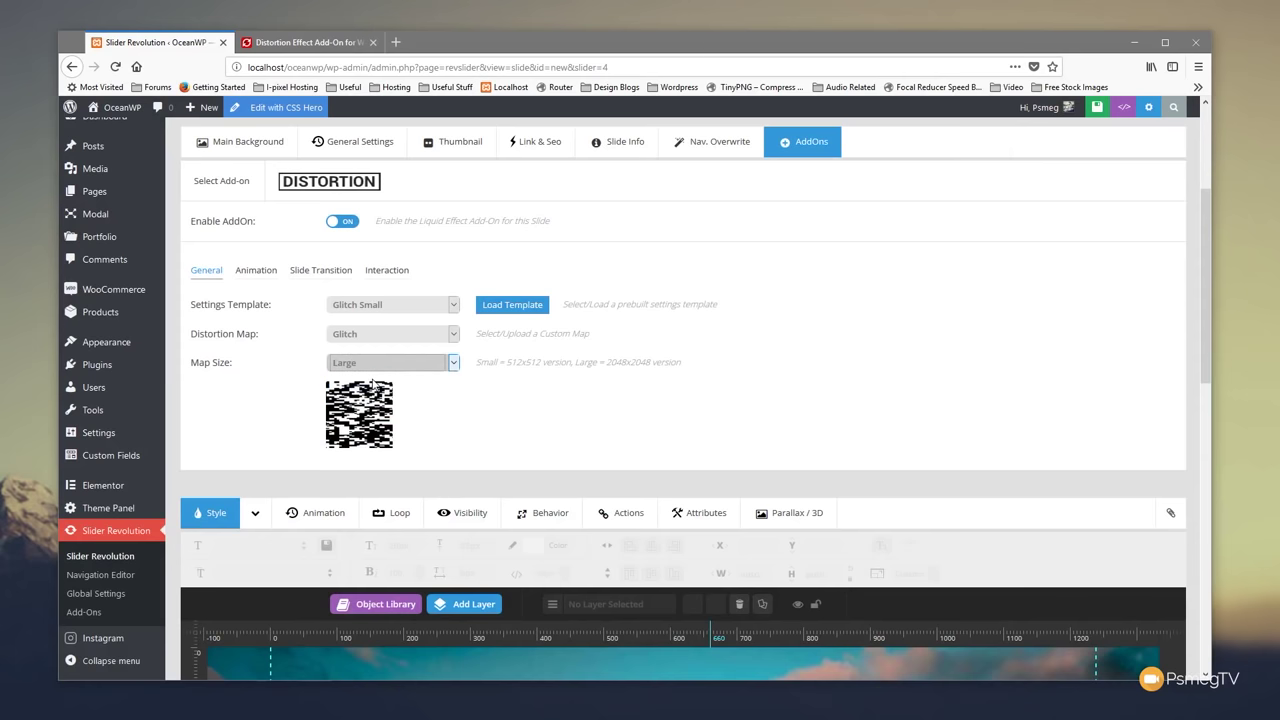
click(1091, 110)
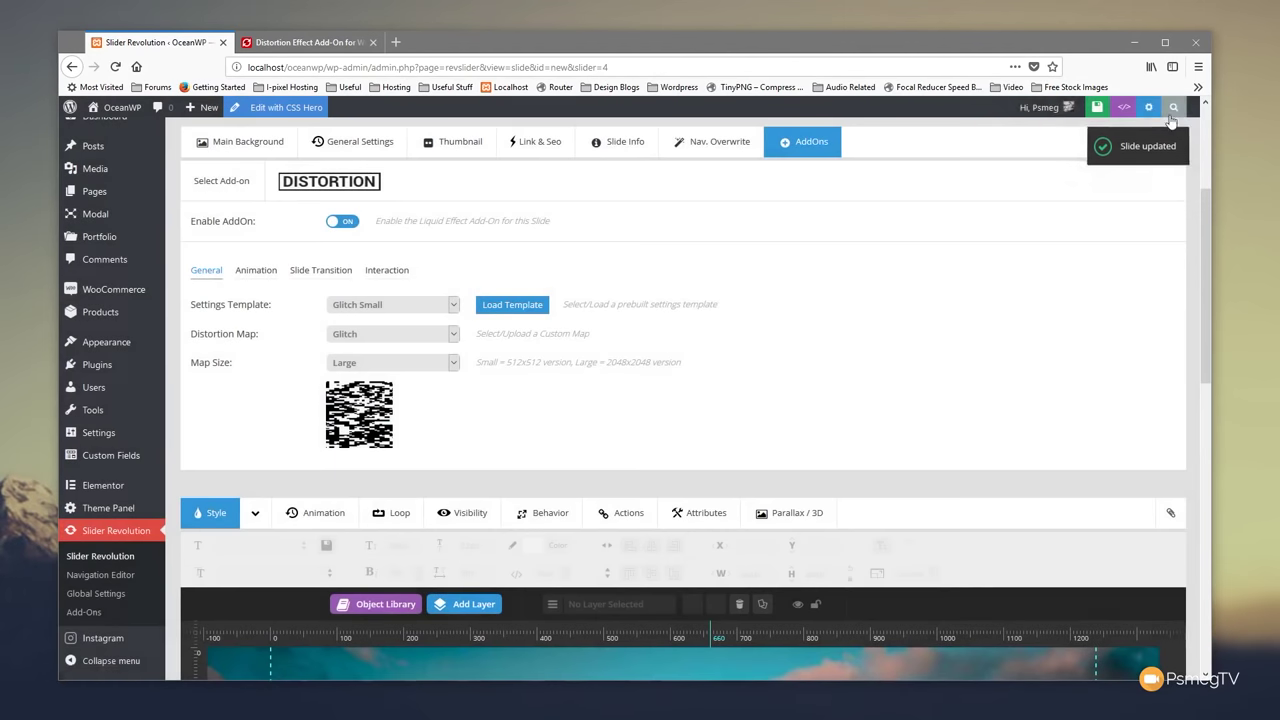
click(1128, 107)
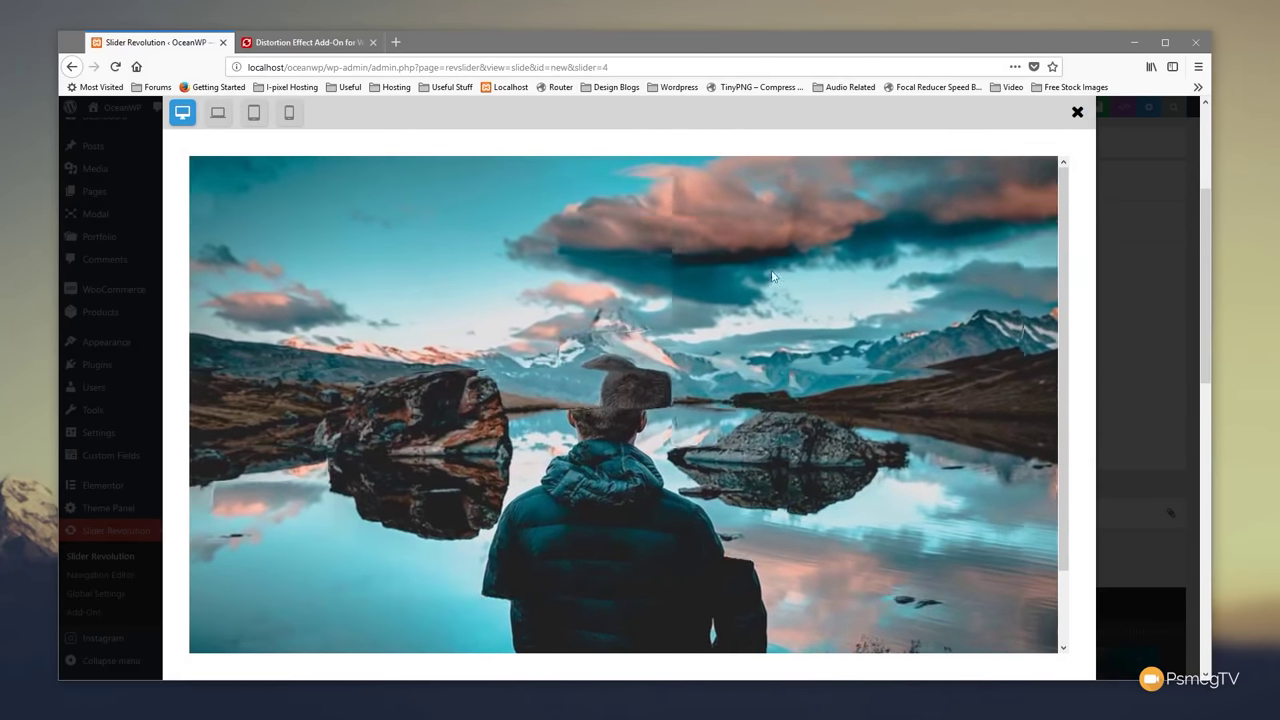
click(1077, 112)
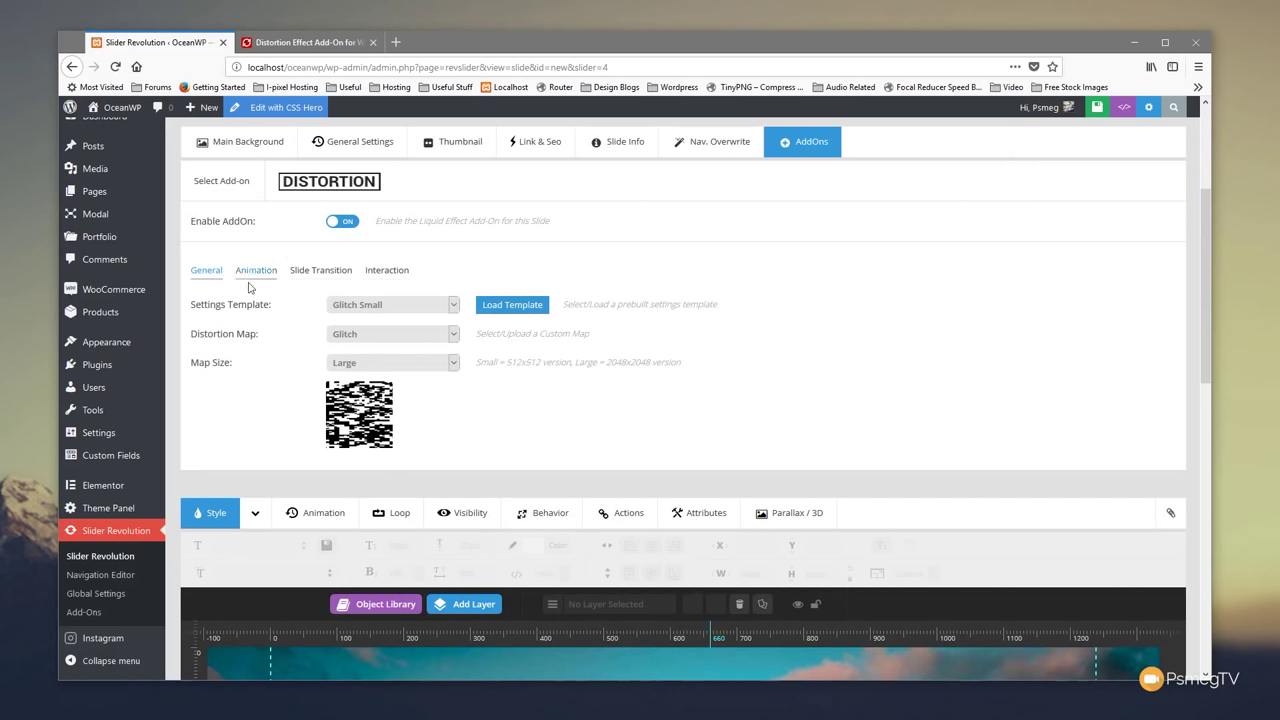
Pick the Swirl Large template, set Map Size to Small and Distortion Map to Ripple, then view Animation
click(390, 311)
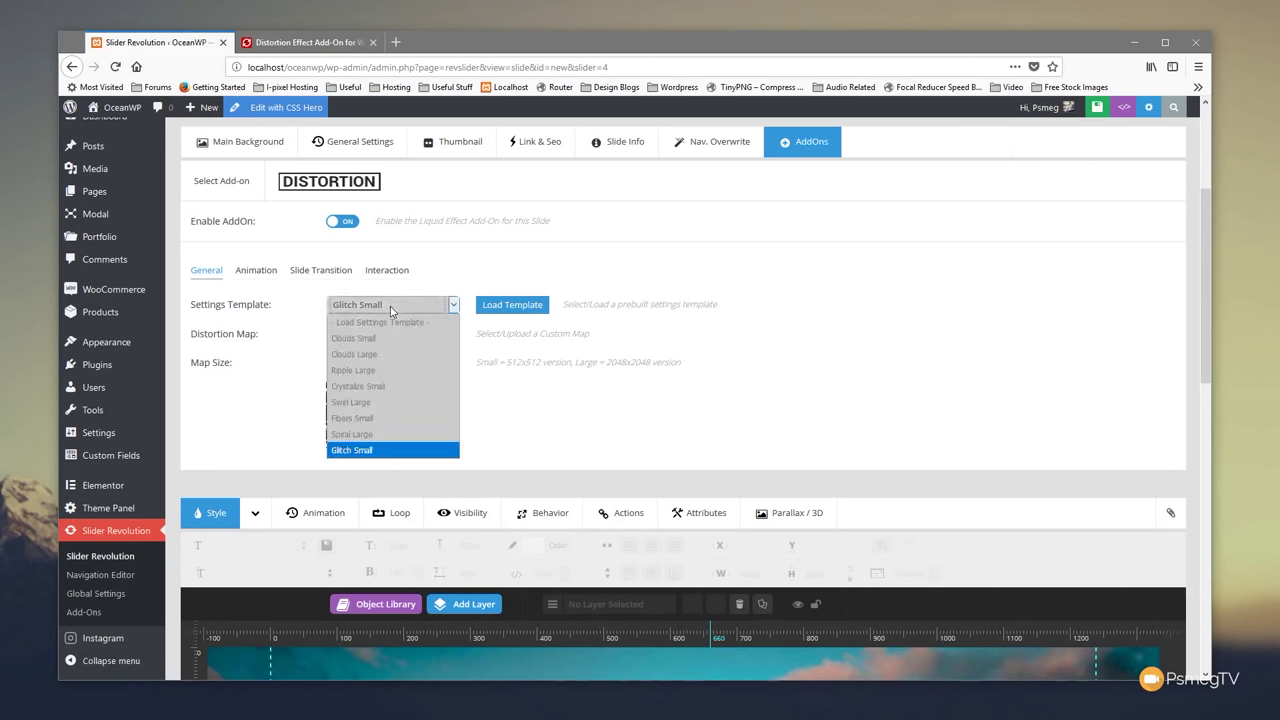
click(368, 404)
click(388, 366)
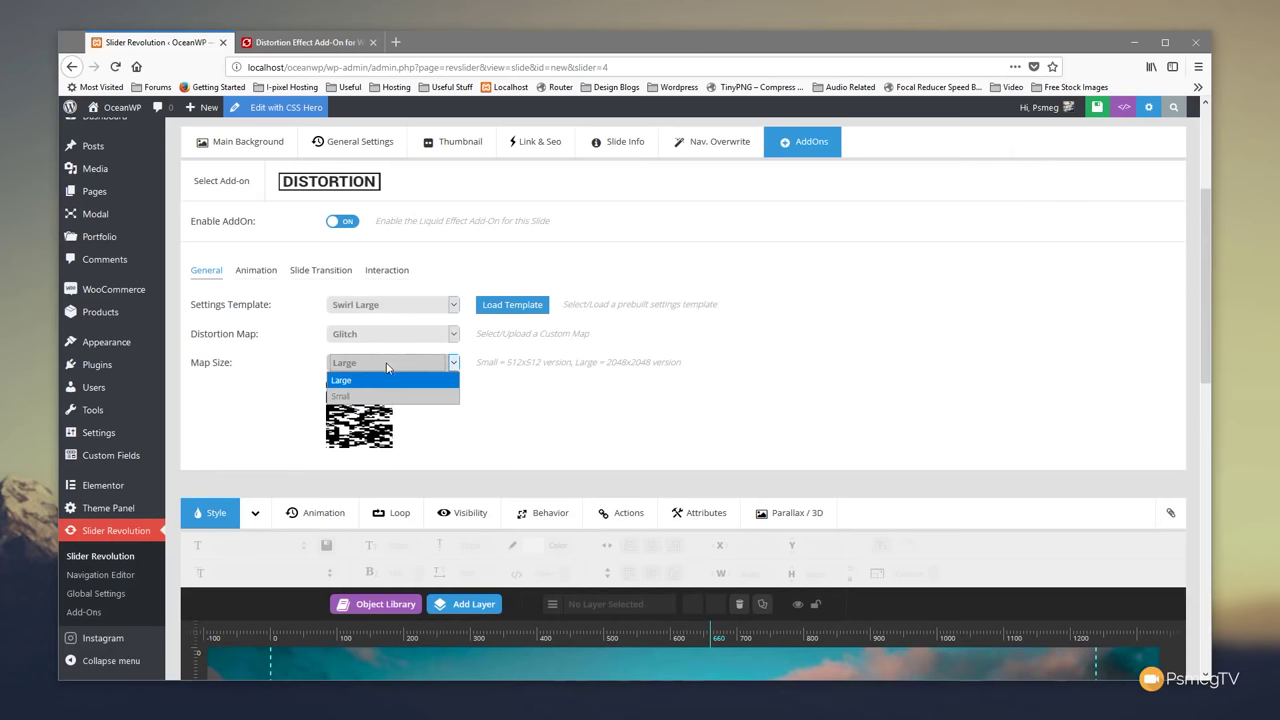
click(350, 397)
click(354, 338)
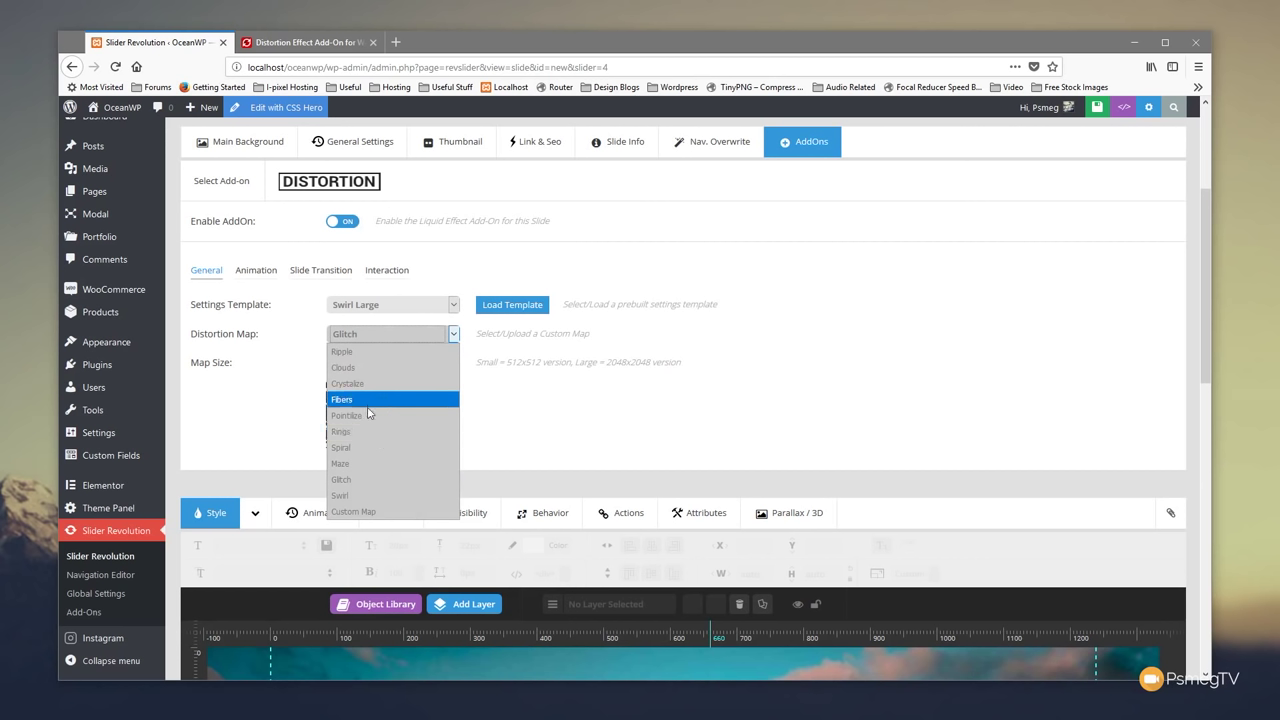
click(368, 354)
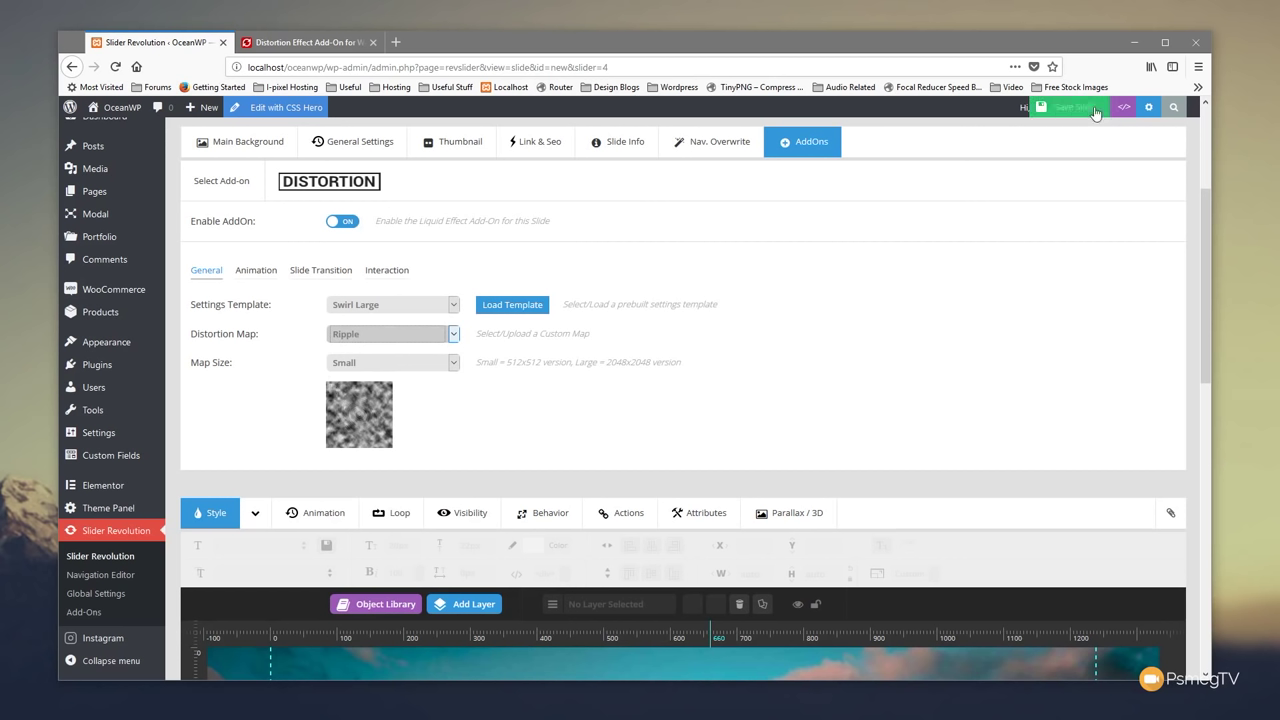
click(255, 270)
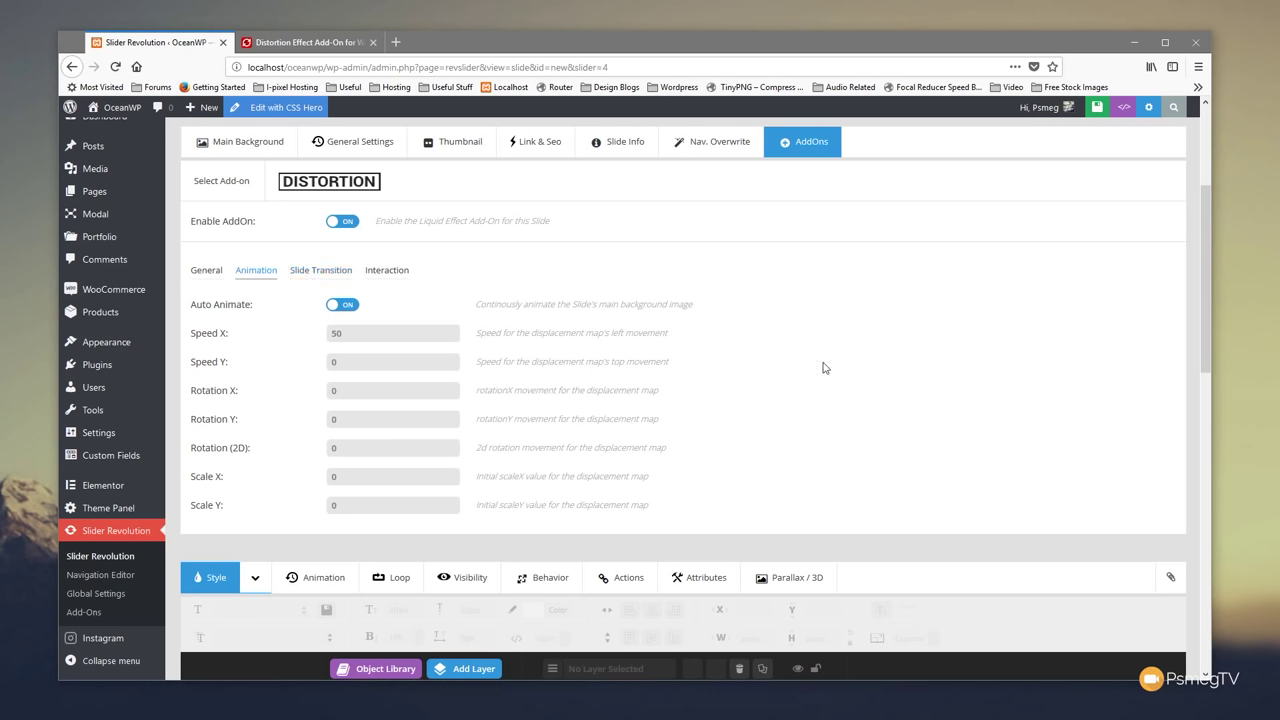
Turn on the Distortion Slide Transition, revealing Duration 2000 and Power3.easeOut easing
click(317, 272)
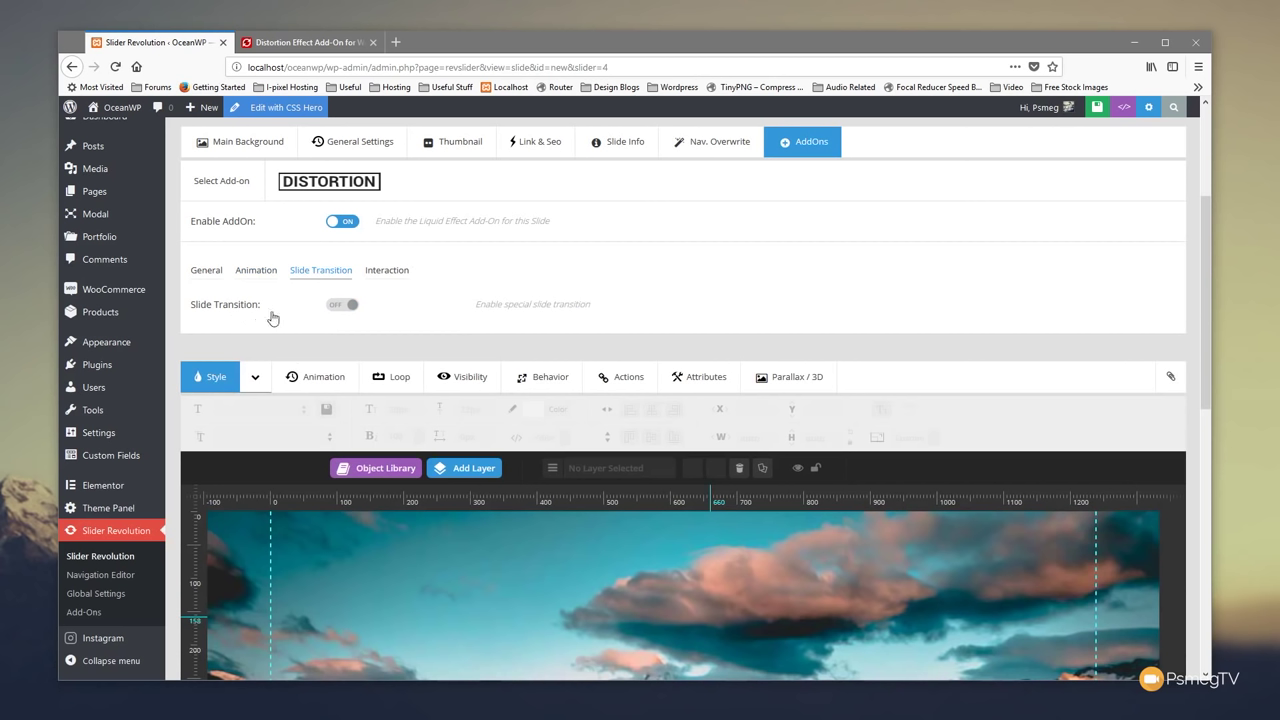
click(332, 312)
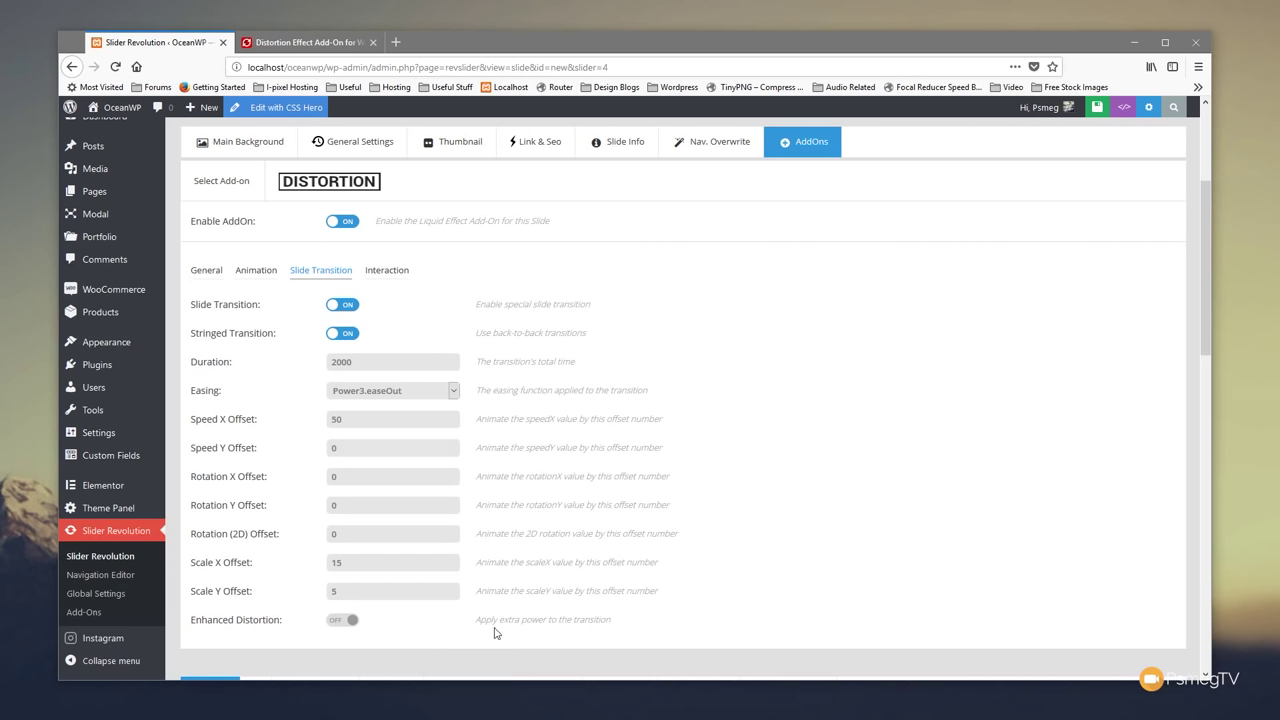
Leave Enhanced Distortion off and transition easing at Power3.easeOut, then show the Distortion Interaction settings
click(340, 620)
click(350, 622)
click(406, 393)
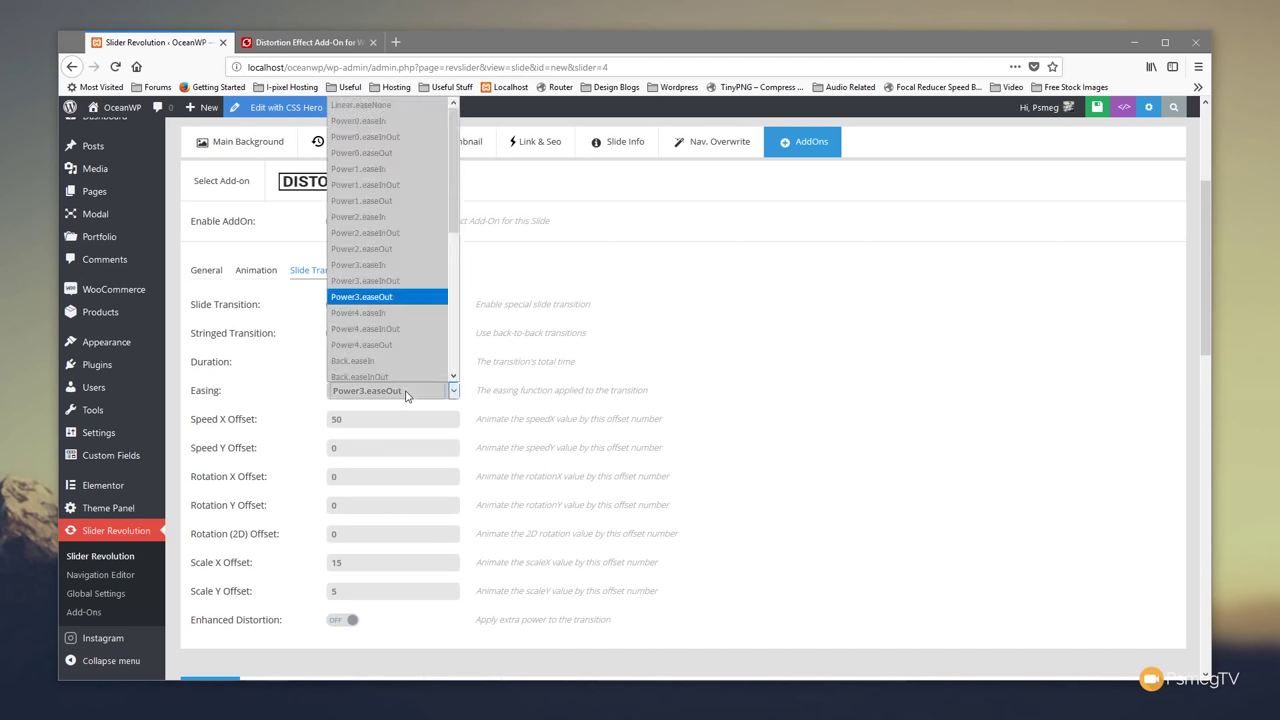
click(420, 394)
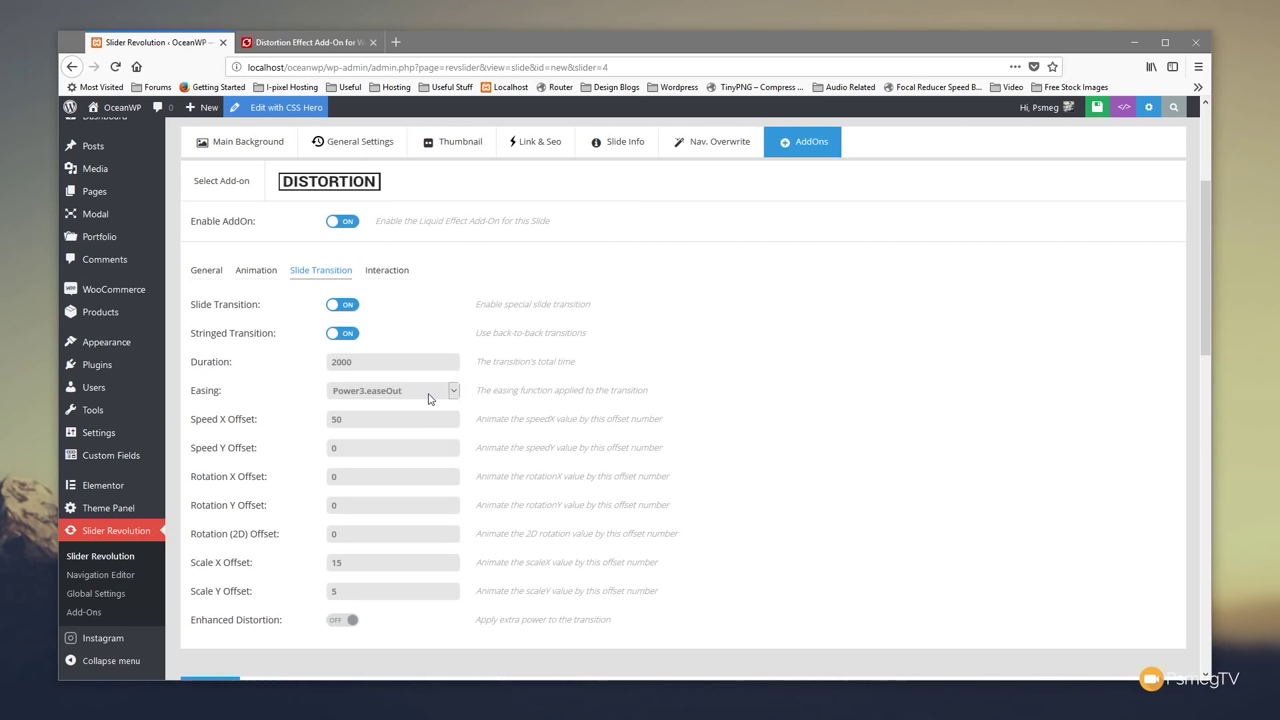
click(391, 275)
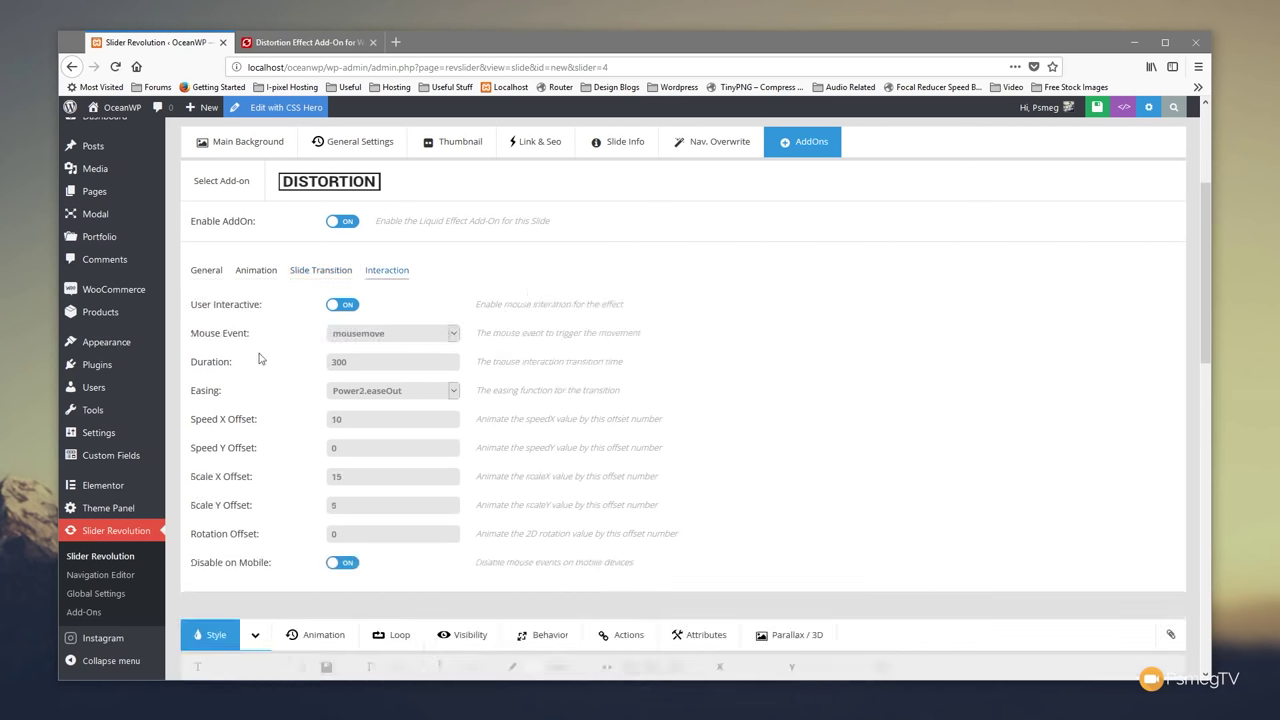
click(343, 337)
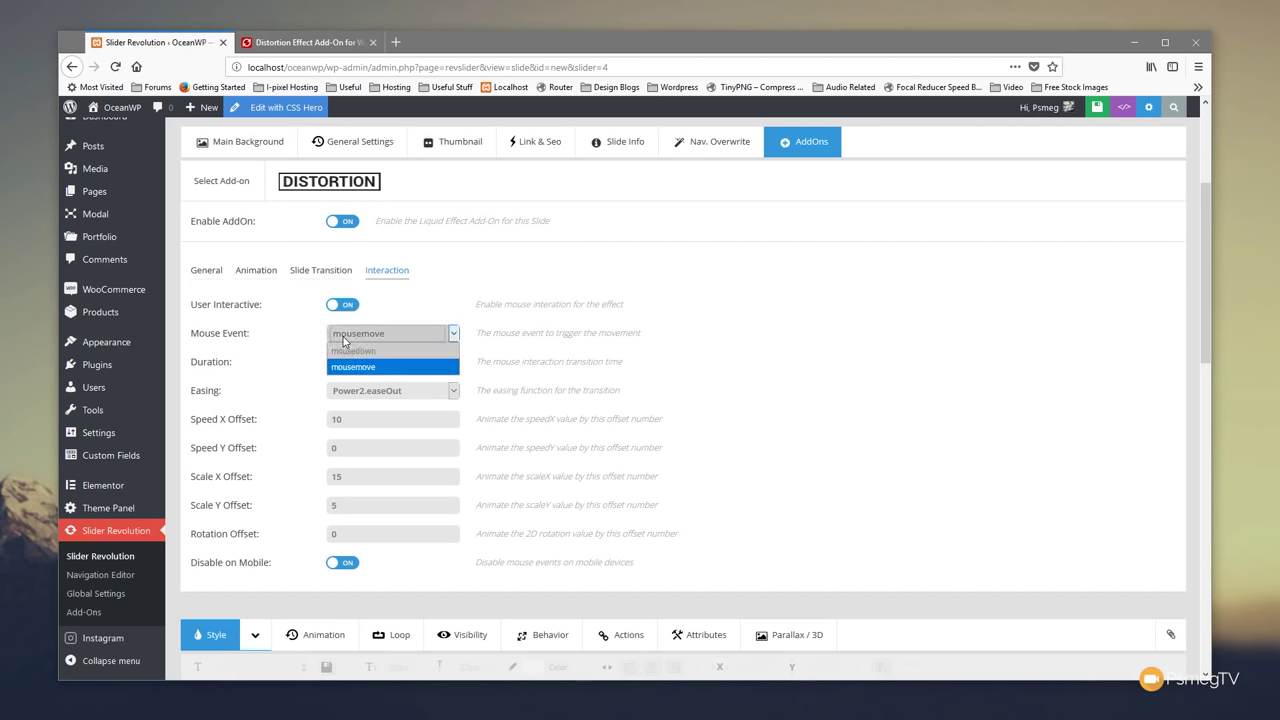
click(660, 339)
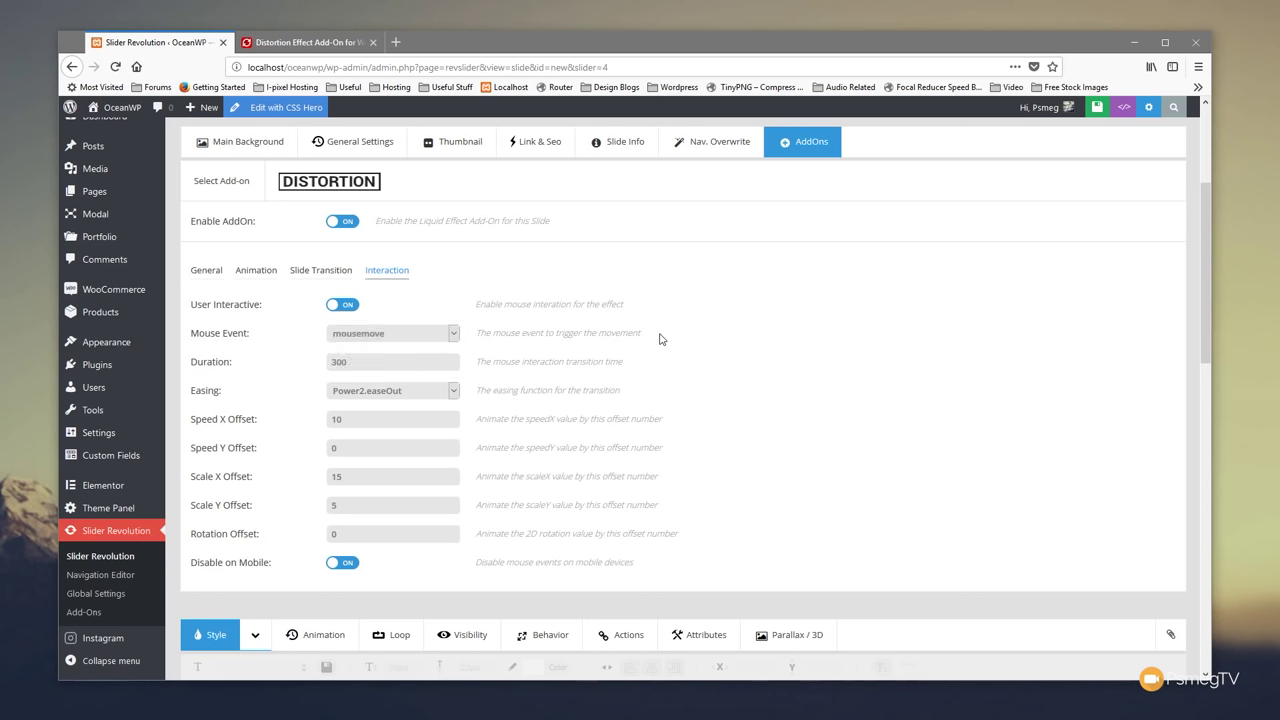